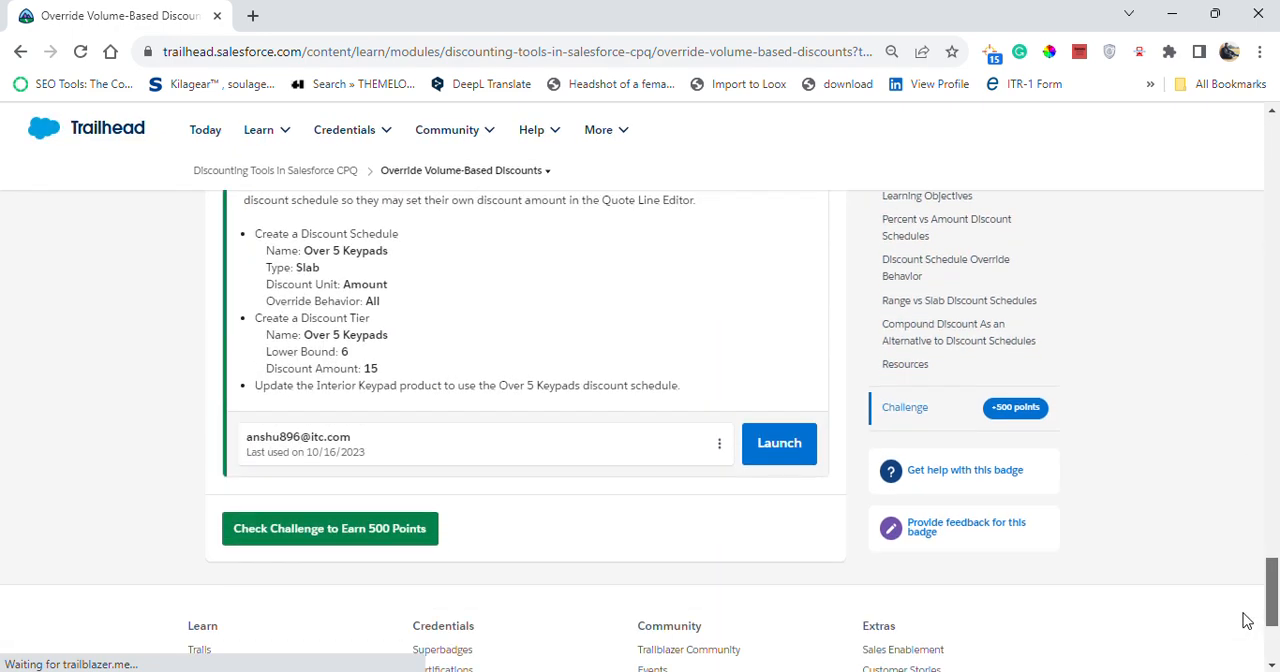
- Launch the org for the discount schedule challenge and open the Salesforce CPQ app in it
{"action": "left_click", "coordinate": [780, 490]}
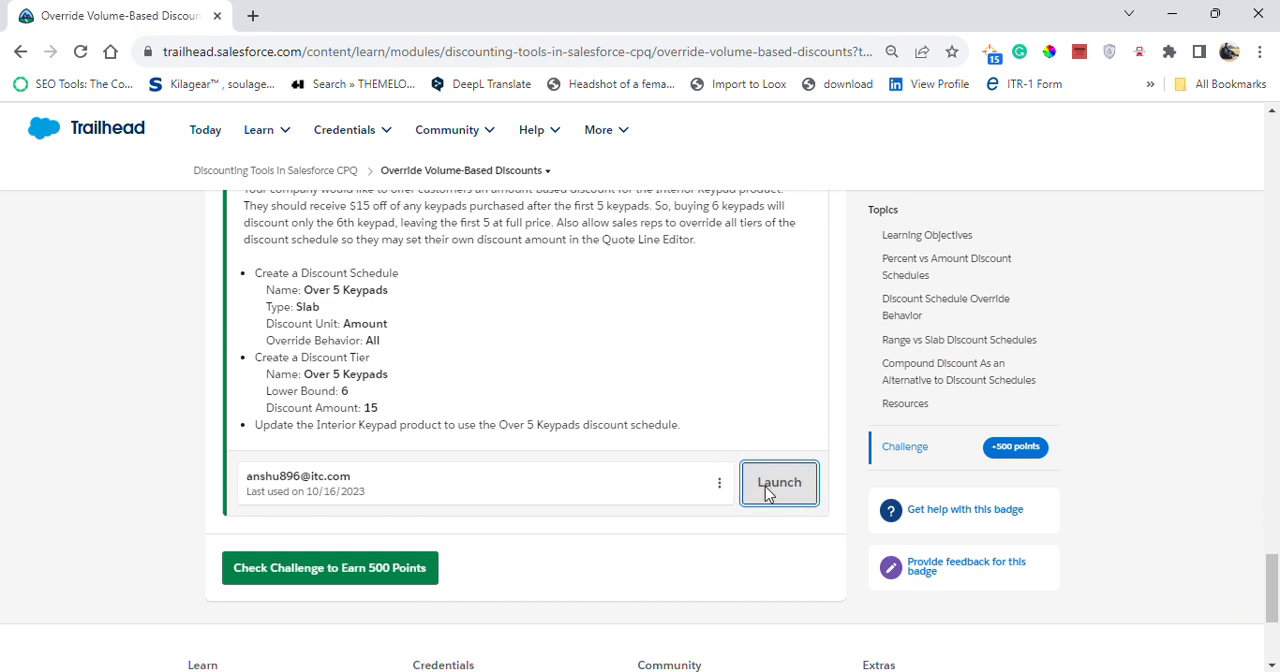
{"action": "left_click", "coordinate": [74, 9]}
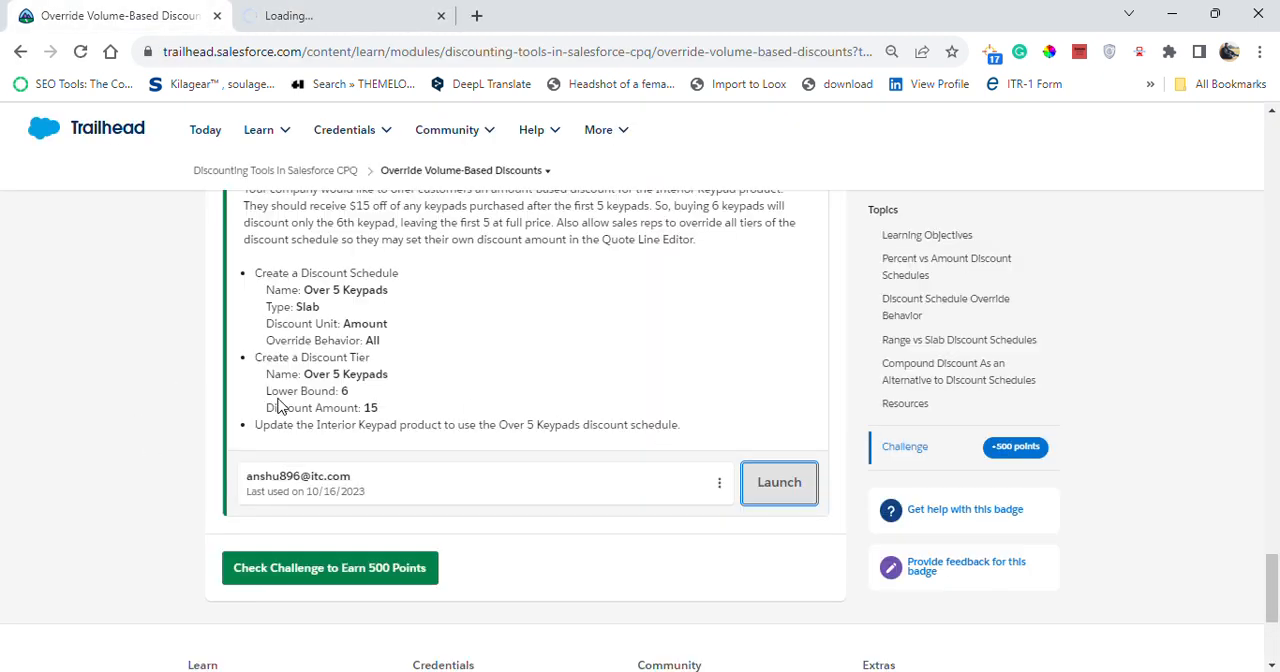
{"action": "scroll", "coordinate": [355, 320], "scroll_direction": "up", "scroll_amount": 1}
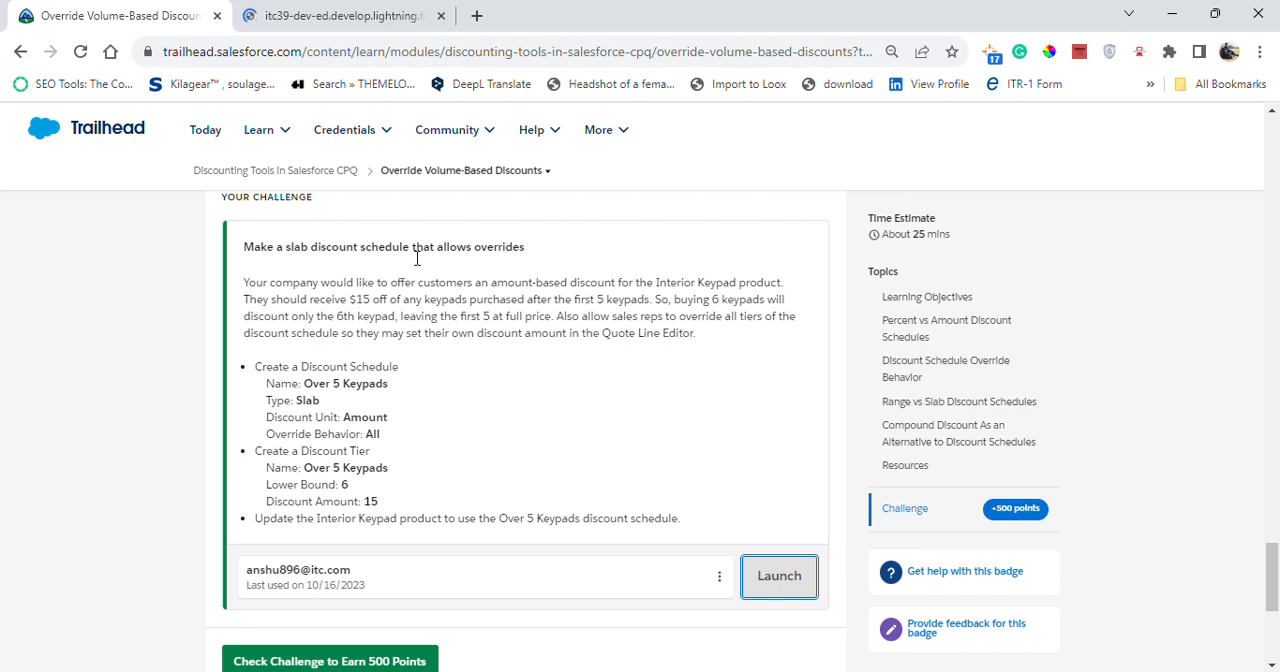
{"action": "left_click", "coordinate": [310, 15]}
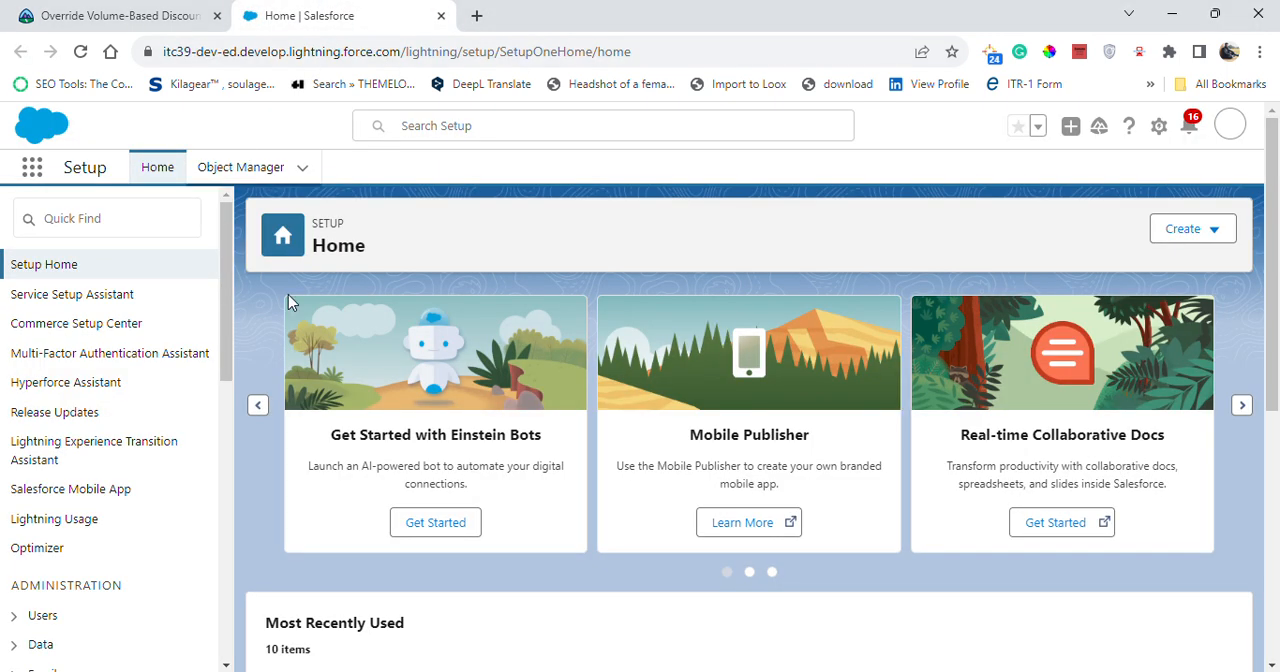
{"action": "left_click", "coordinate": [32, 176]}
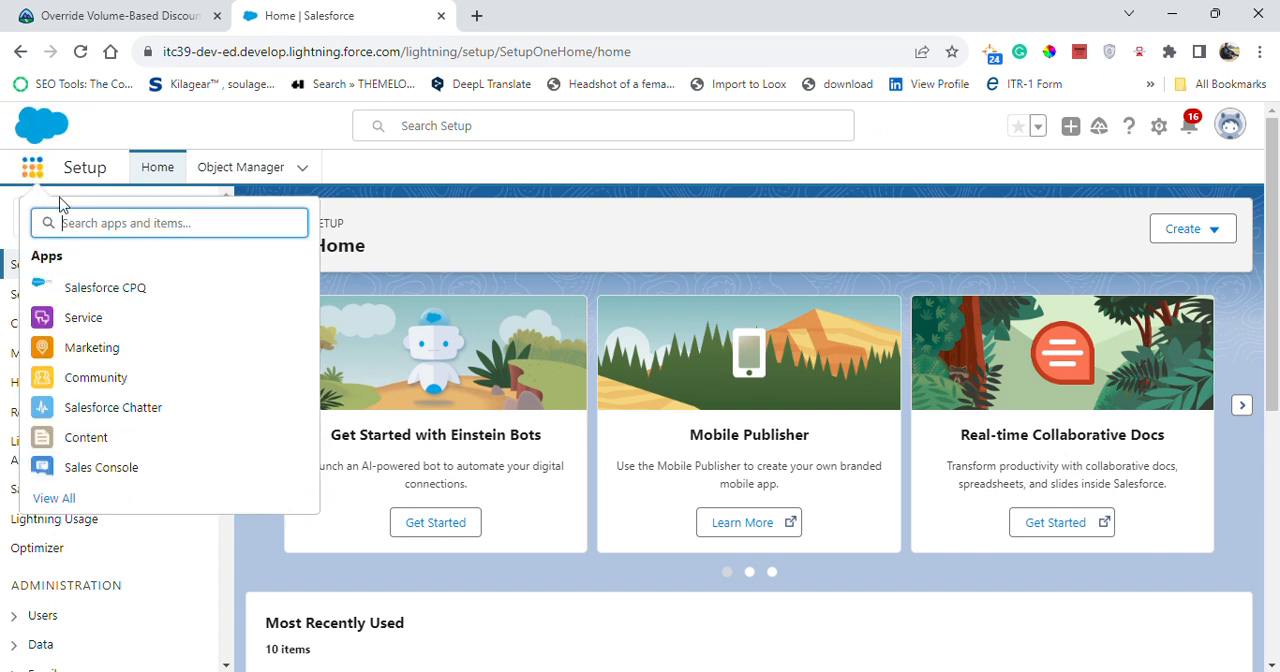
{"action": "left_click", "coordinate": [312, 298]}
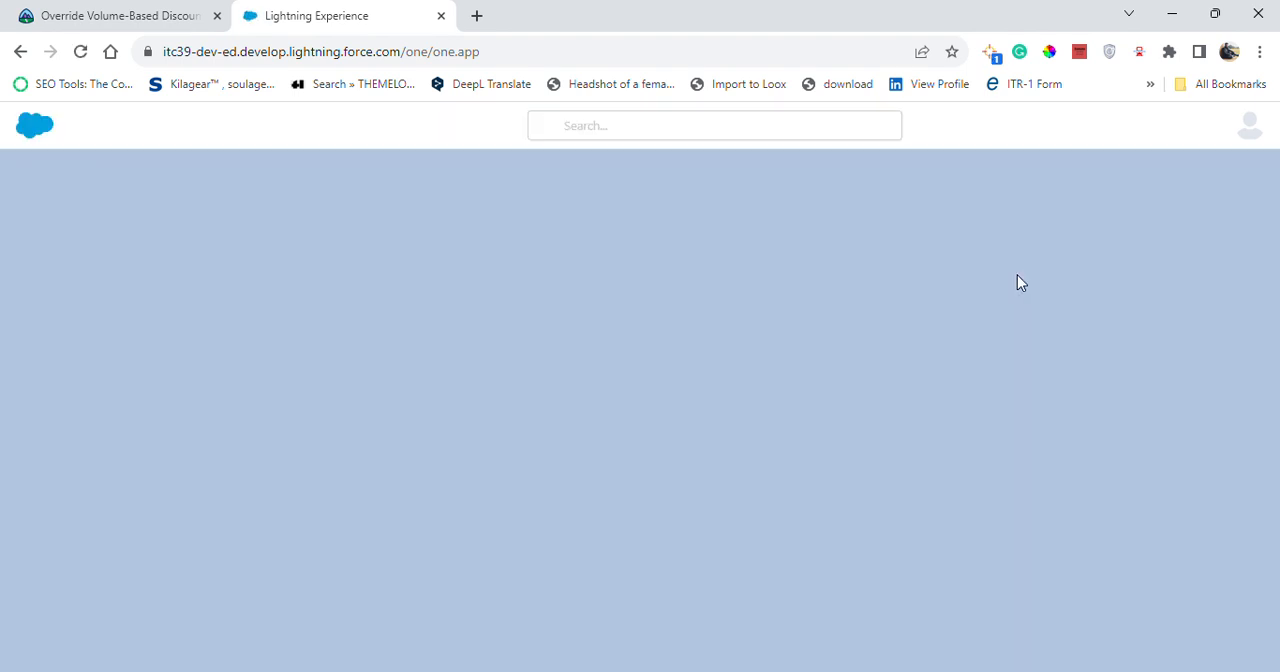
- Open the Discount Schedules list and start a new discount schedule
{"action": "left_click", "coordinate": [1157, 175]}
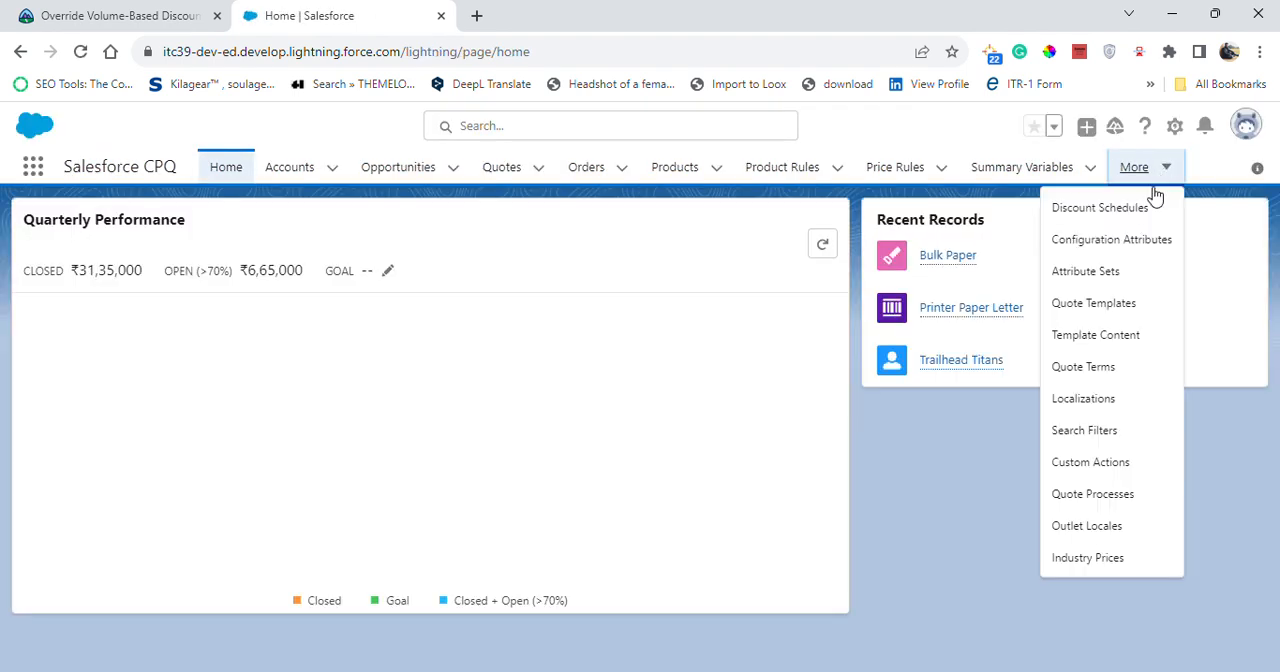
{"action": "left_click", "coordinate": [1056, 210]}
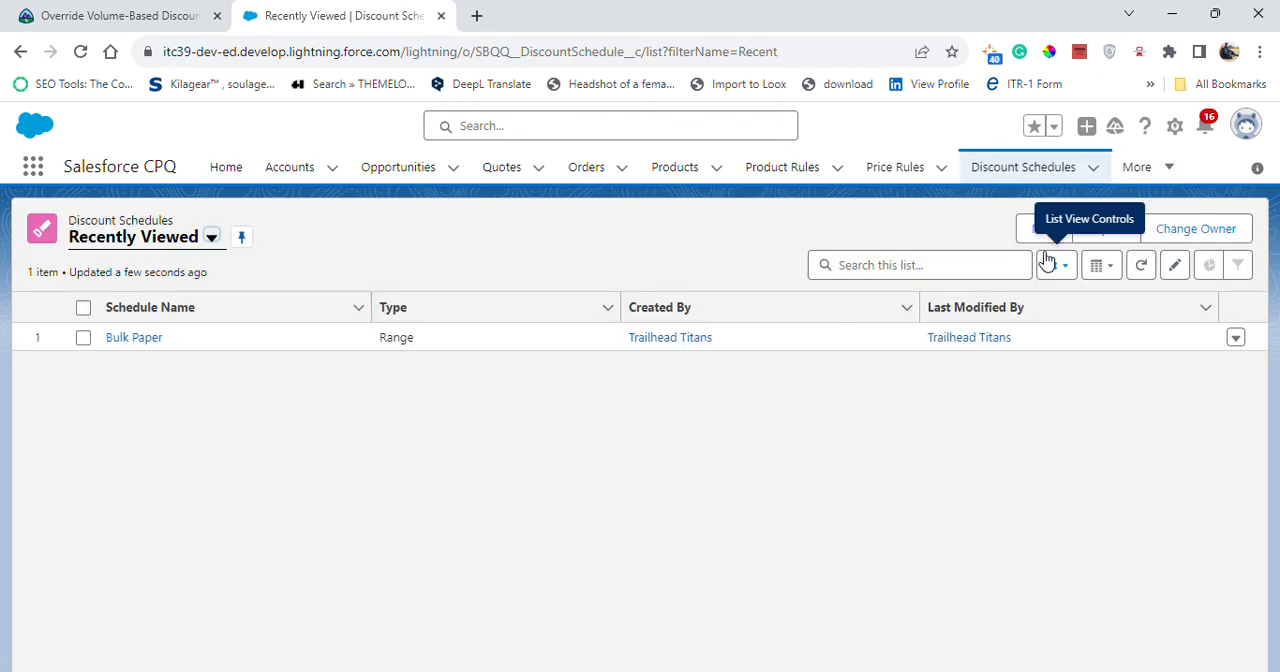
{"action": "left_click", "coordinate": [1064, 228]}
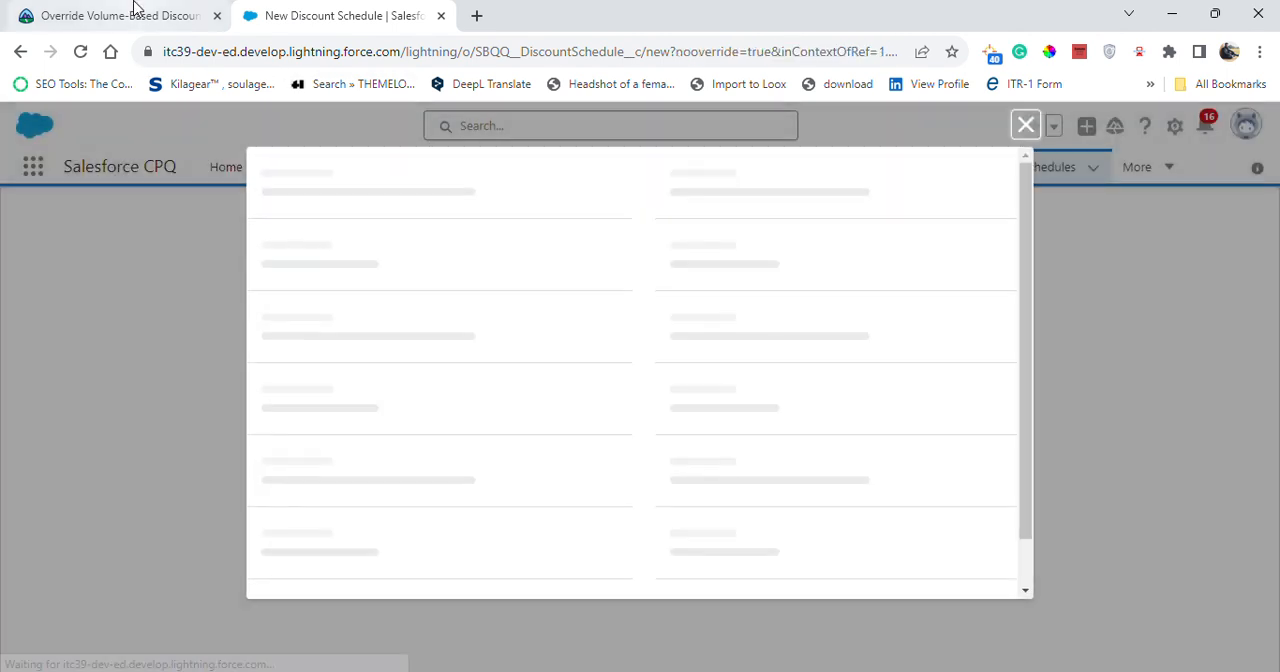
- Copy the schedule name from the Trailhead challenge and enter "Over 5 Keypads" as the new discount schedule's name
{"action": "left_click", "coordinate": [131, 10]}
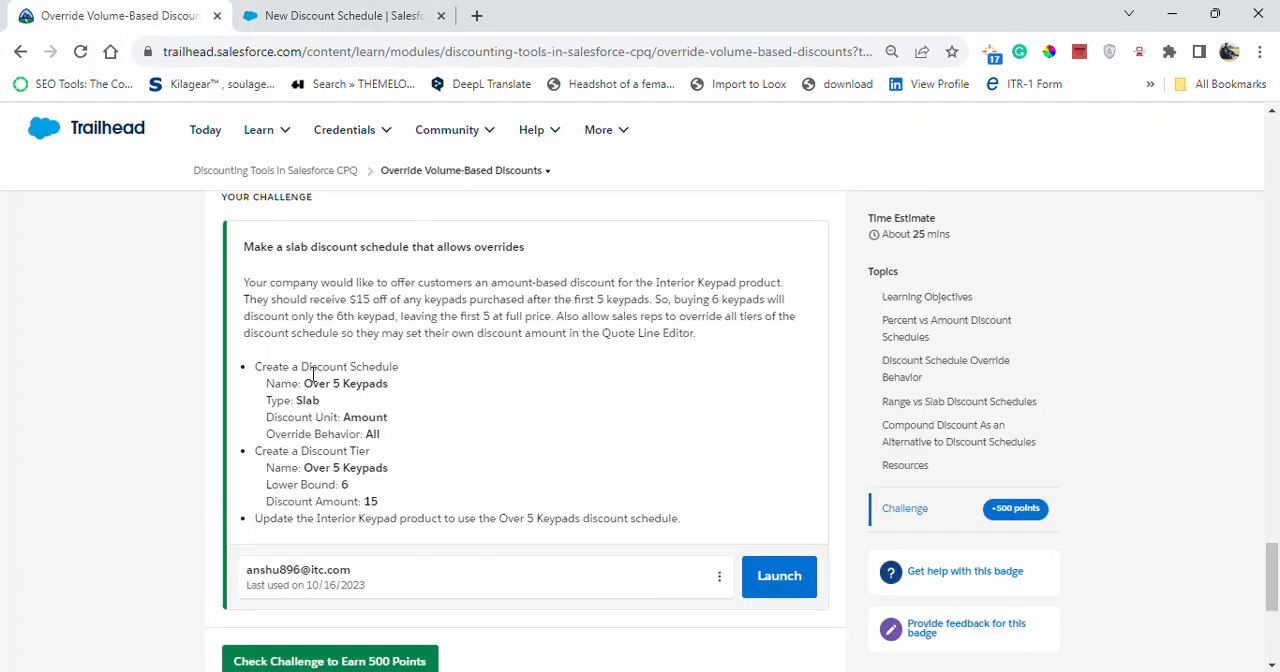
{"action": "left_click_drag", "start_coordinate": [330, 388], "coordinate": [405, 391]}
{"action": "key", "text": "ctrl+c"}
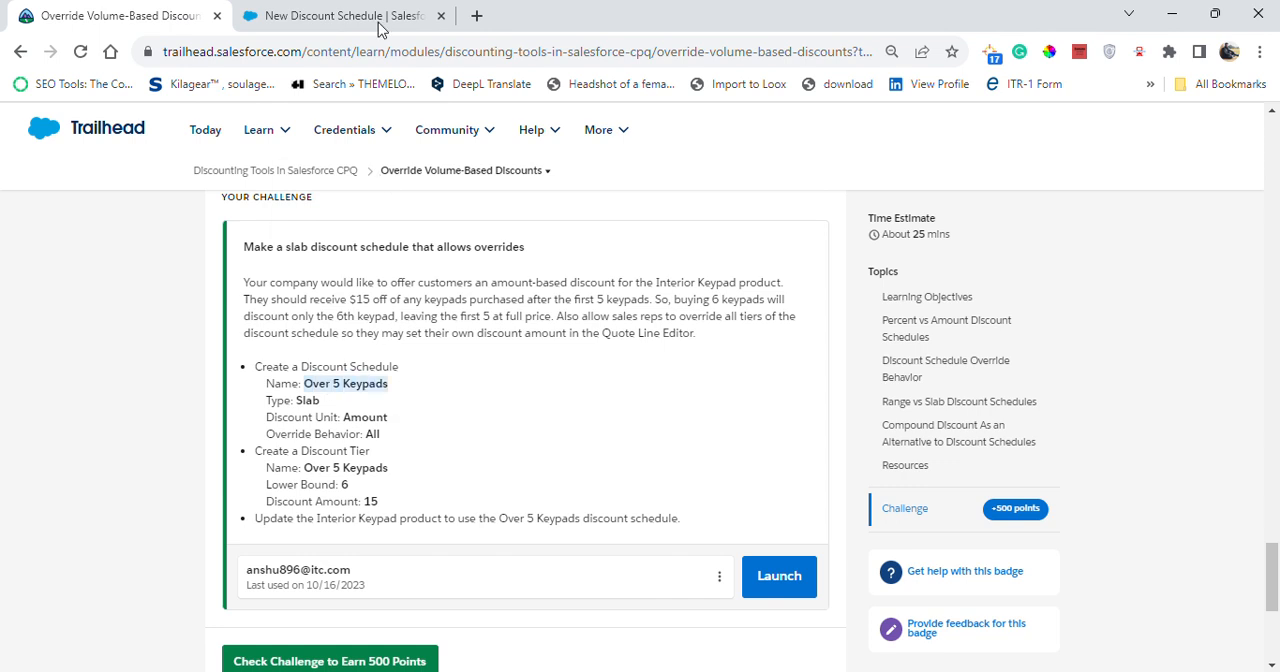
{"action": "mouse_move", "coordinate": [447, 130]}
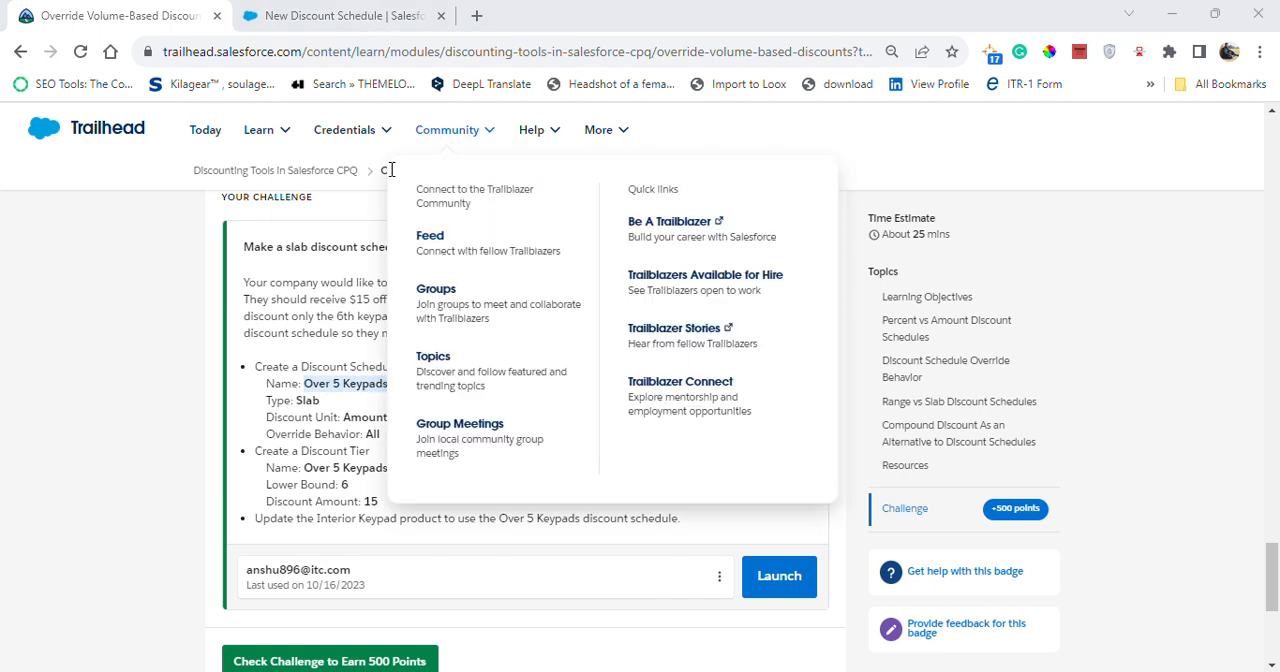
{"action": "left_click", "coordinate": [325, 22]}
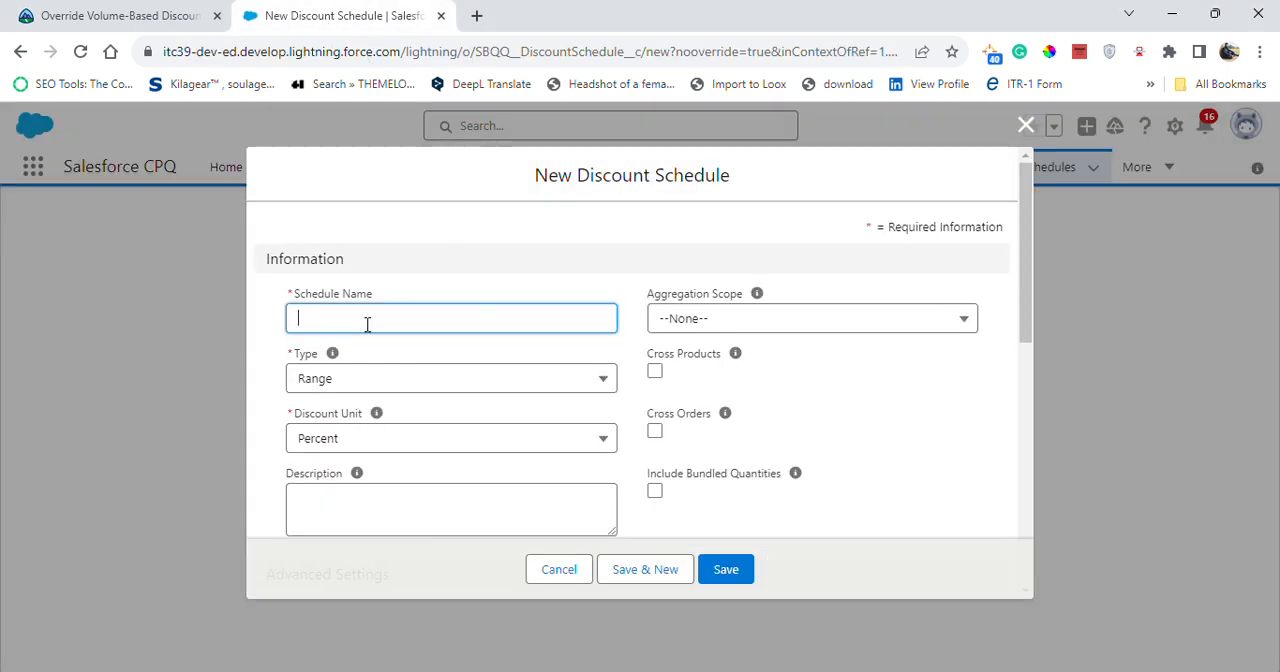
{"action": "key", "text": "ctrl+v"}
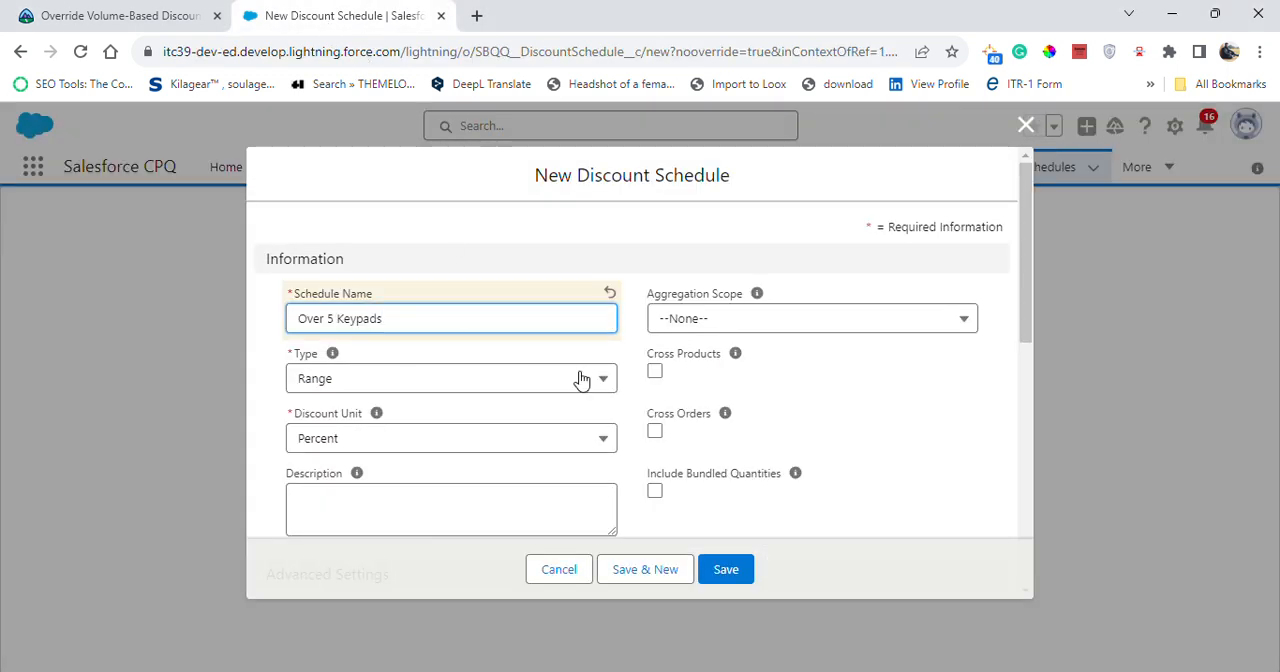
- Set the new discount schedule's type to Slab and its discount unit to Amount, checking the challenge requirements
{"action": "left_click", "coordinate": [937, 414]}
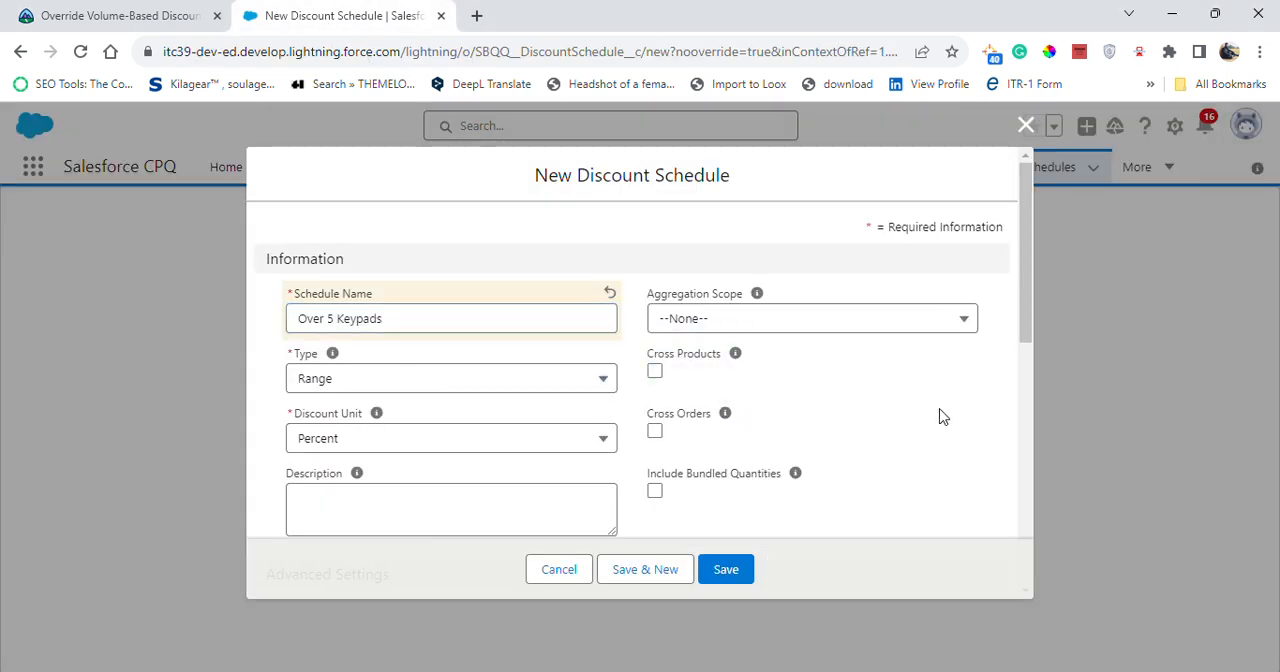
{"action": "left_click", "coordinate": [432, 381]}
{"action": "left_click", "coordinate": [383, 486]}
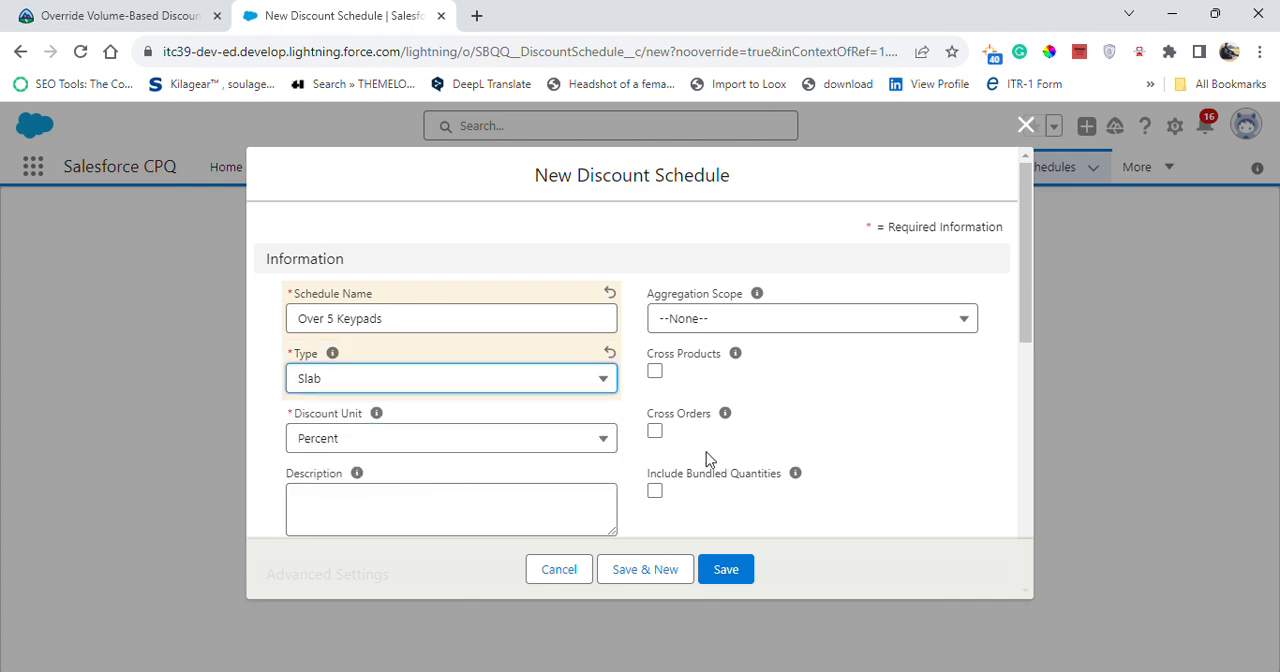
{"action": "left_click", "coordinate": [14, 14]}
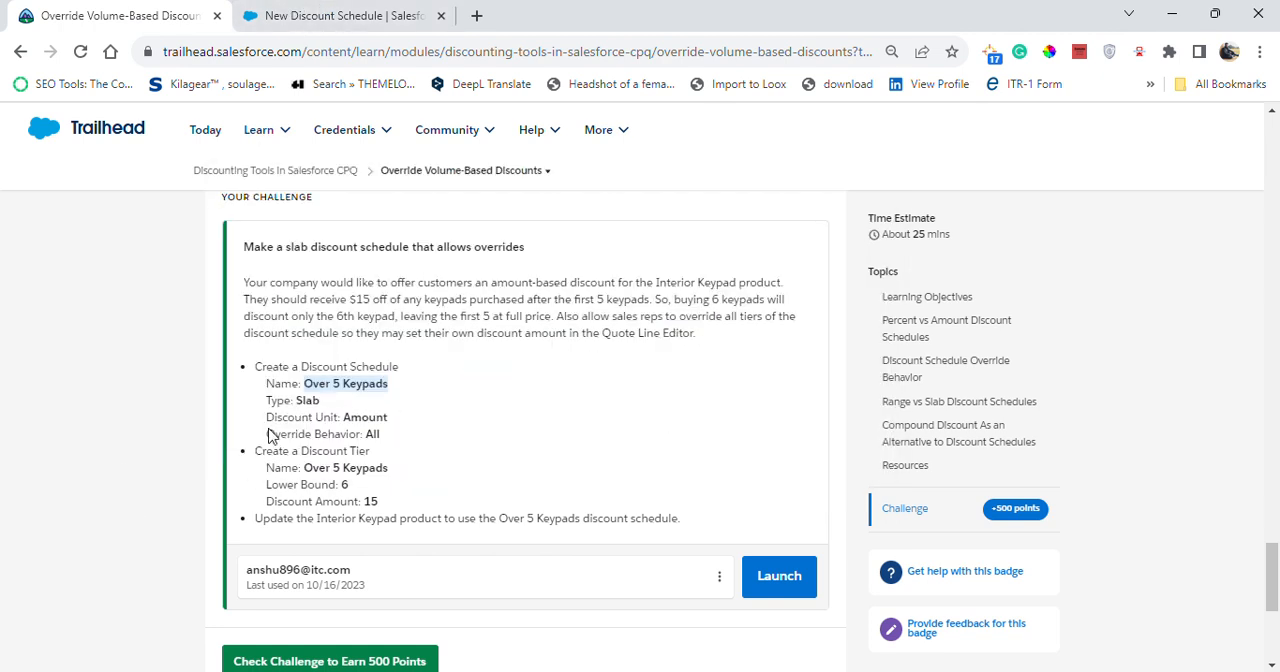
{"action": "left_click", "coordinate": [315, 10]}
{"action": "left_click", "coordinate": [376, 438]}
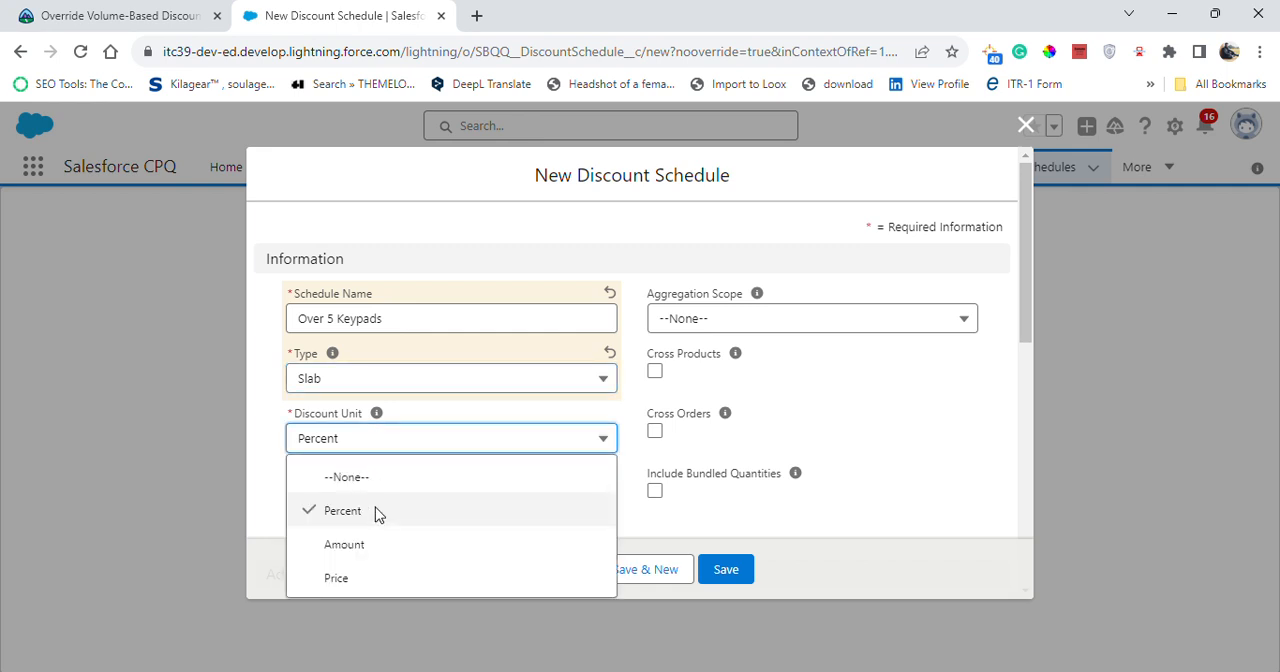
{"action": "left_click", "coordinate": [375, 548]}
- Set the schedule's override behavior to All as the challenge requires, and save the discount schedule
{"action": "left_click", "coordinate": [186, 12]}
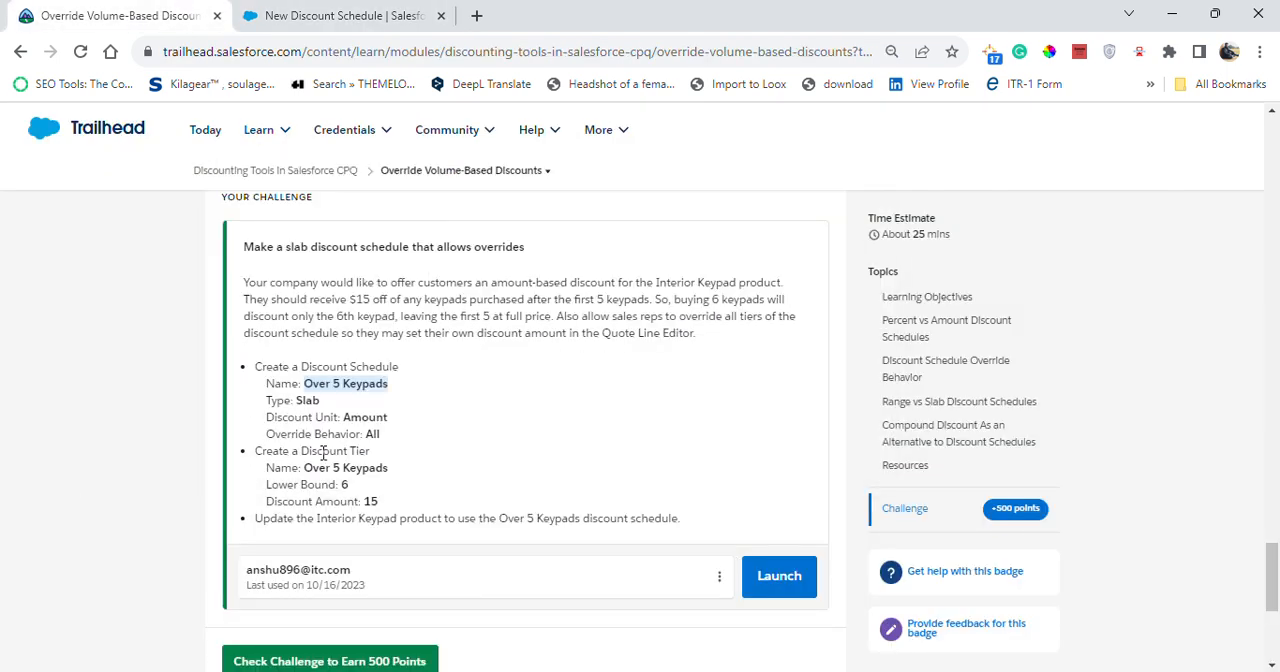
{"action": "left_click", "coordinate": [270, 10]}
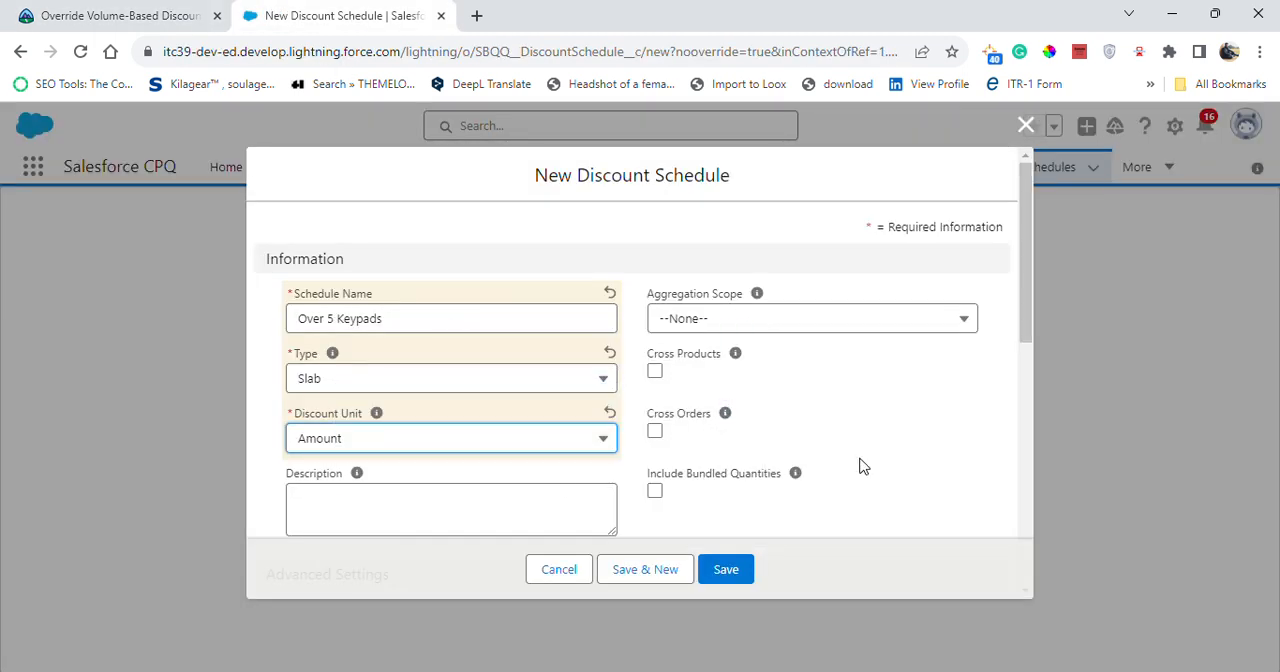
{"action": "scroll", "coordinate": [856, 466], "scroll_direction": "down", "scroll_amount": 2}
{"action": "left_click", "coordinate": [562, 458]}
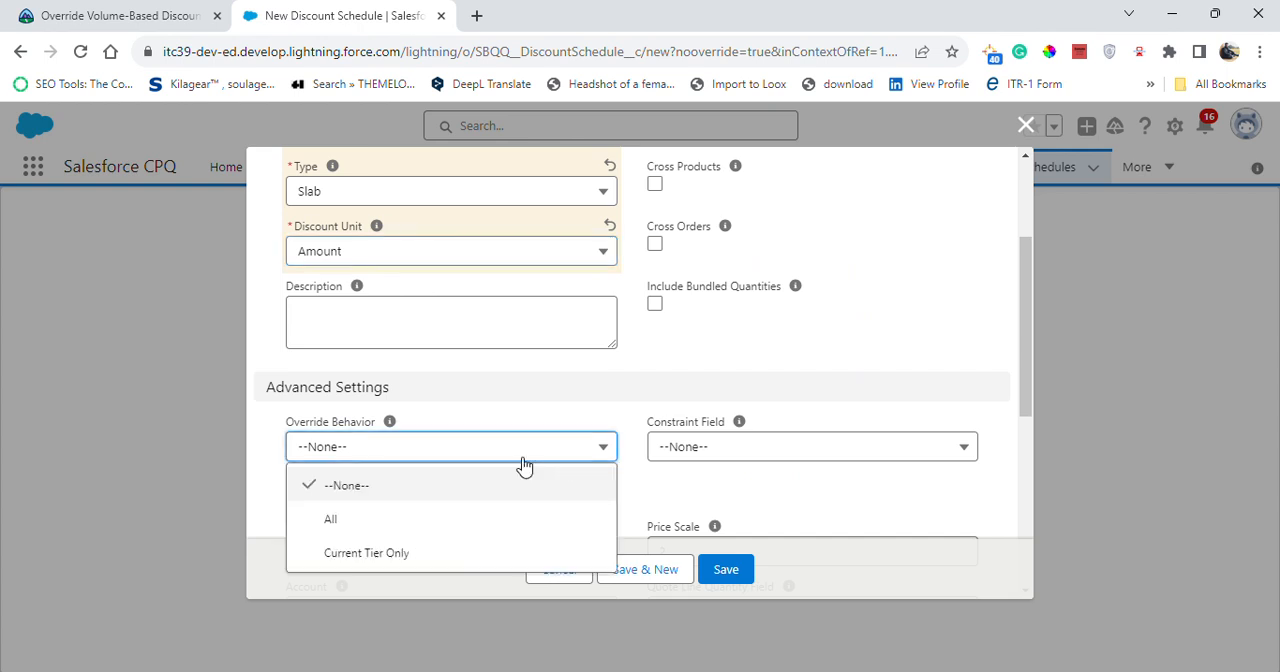
{"action": "left_click", "coordinate": [423, 521]}
{"action": "left_click", "coordinate": [38, 14]}
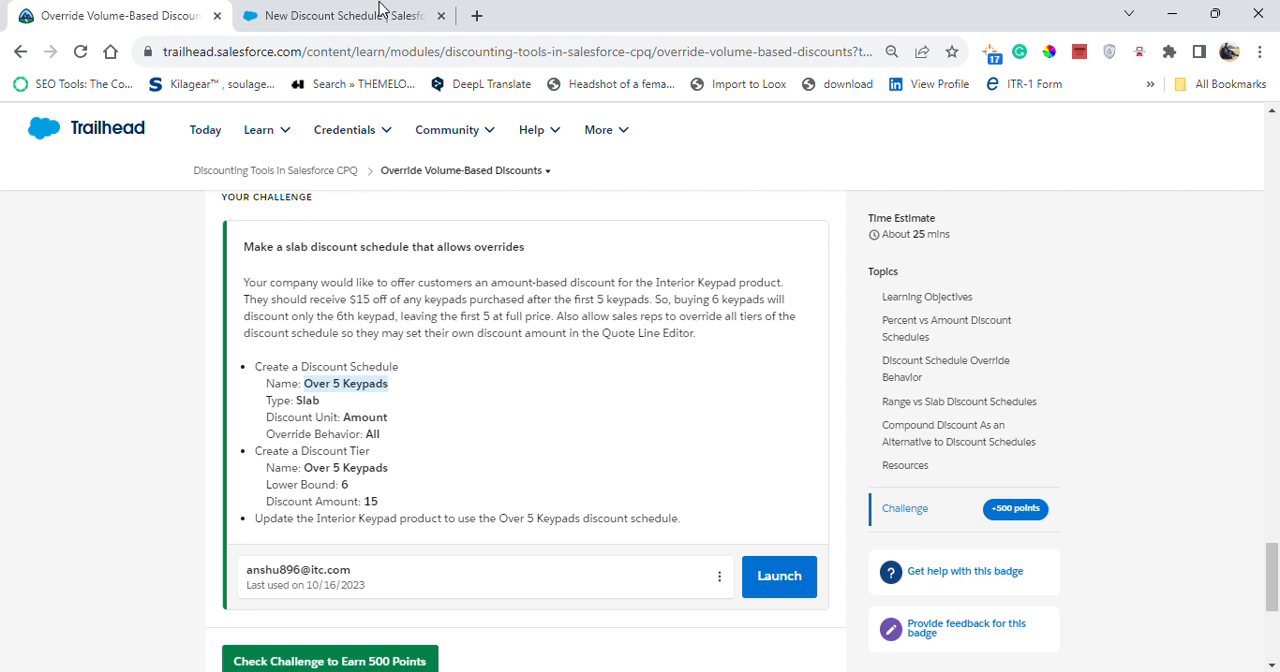
{"action": "left_click", "coordinate": [310, 17]}
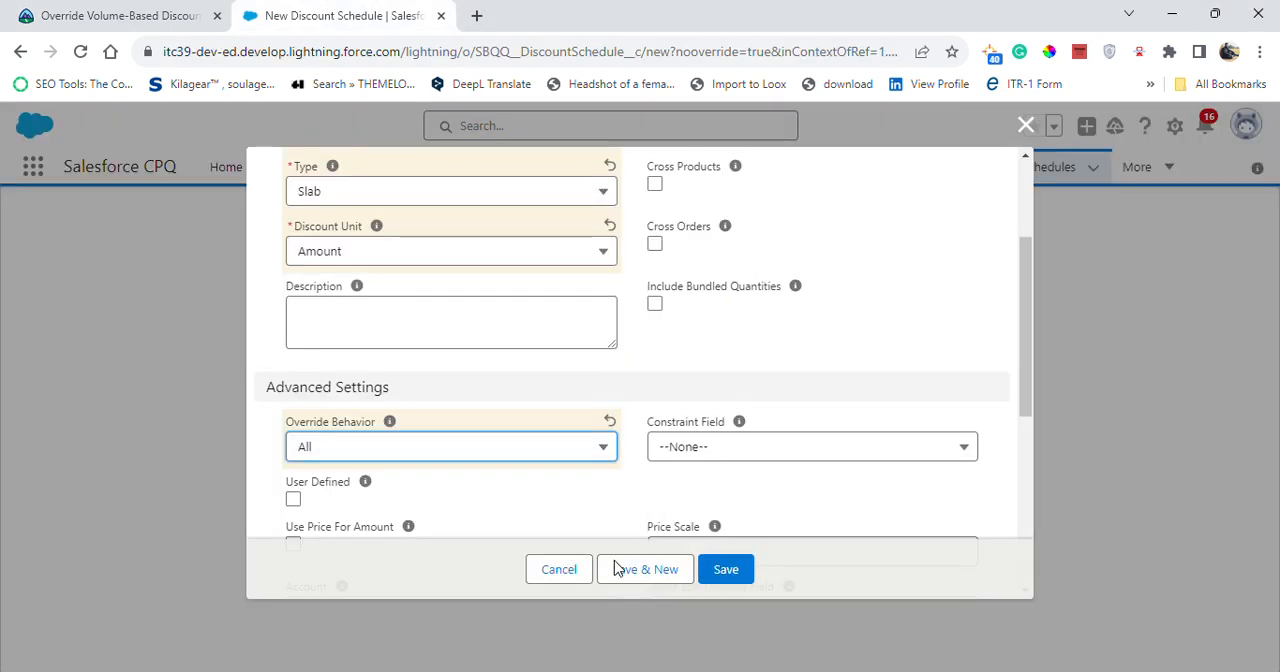
{"action": "left_click", "coordinate": [724, 571]}
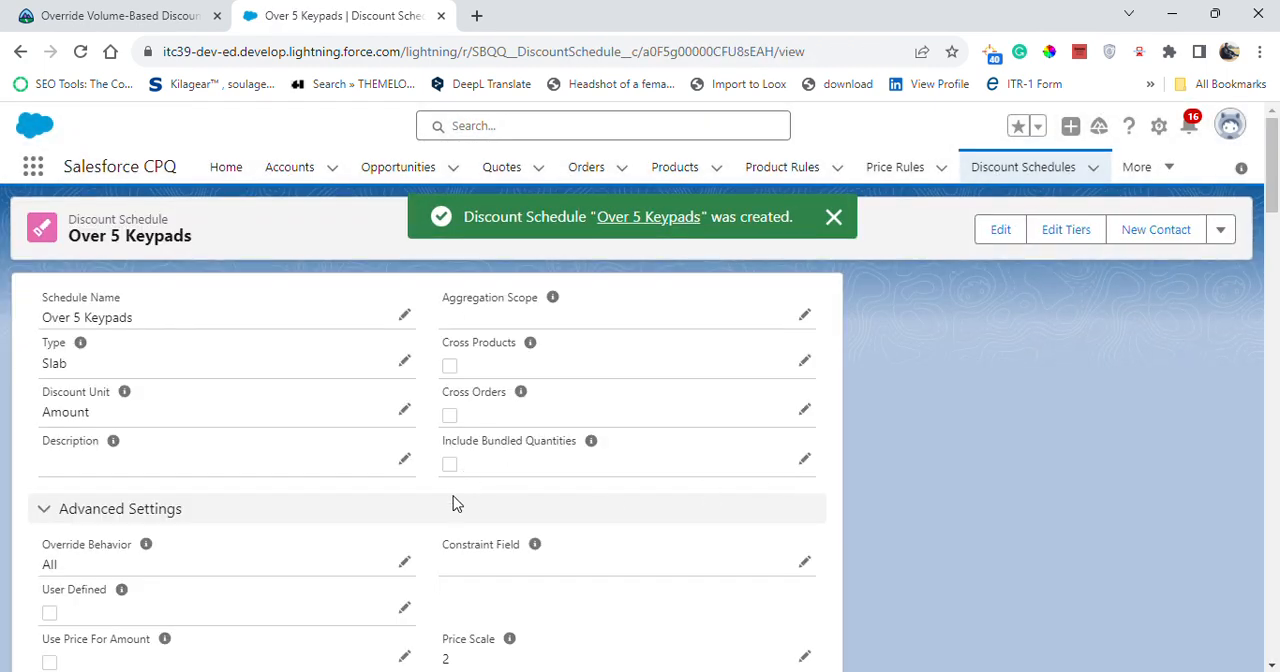
- Open the tier editor of the Over 5 Keypads discount schedule
{"action": "scroll", "coordinate": [458, 496], "scroll_direction": "down", "scroll_amount": 5}
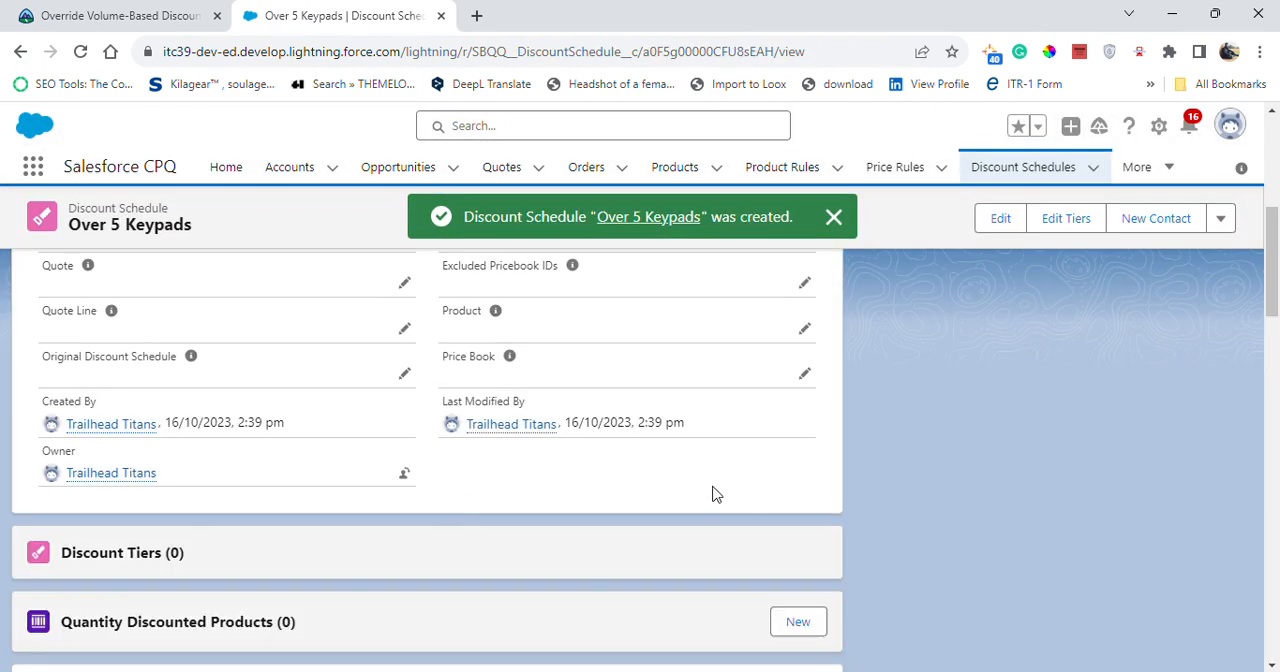
{"action": "left_click", "coordinate": [1068, 220]}
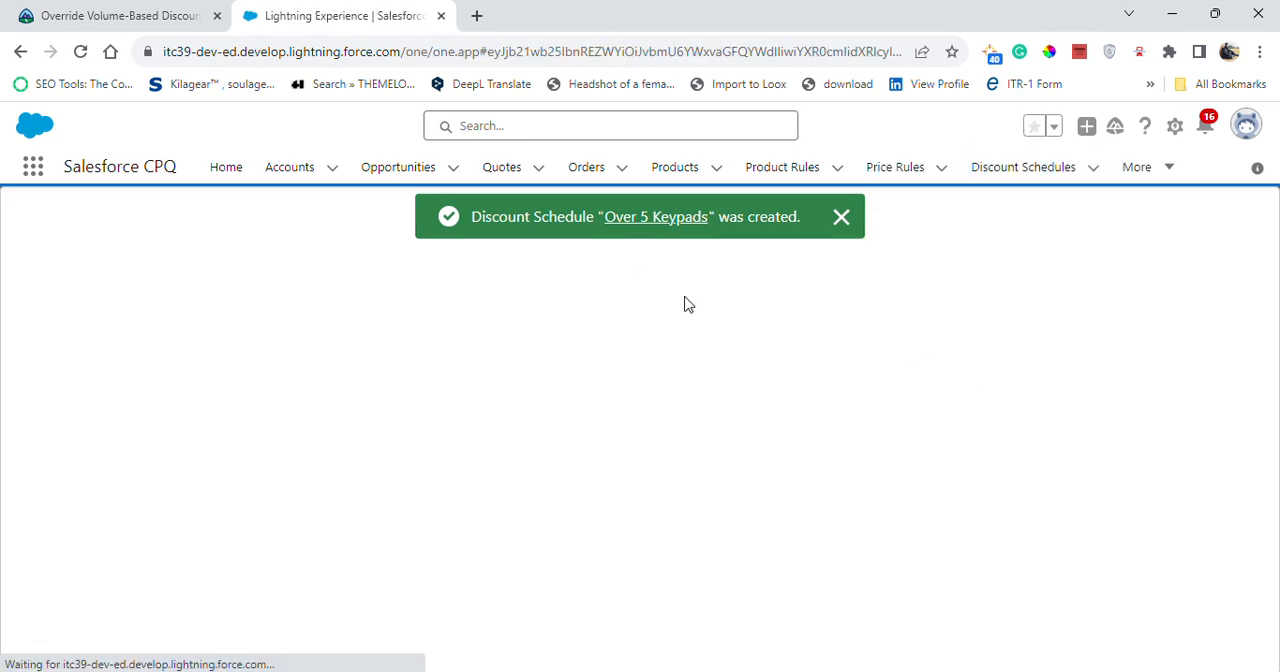
{"action": "left_click", "coordinate": [90, 12]}
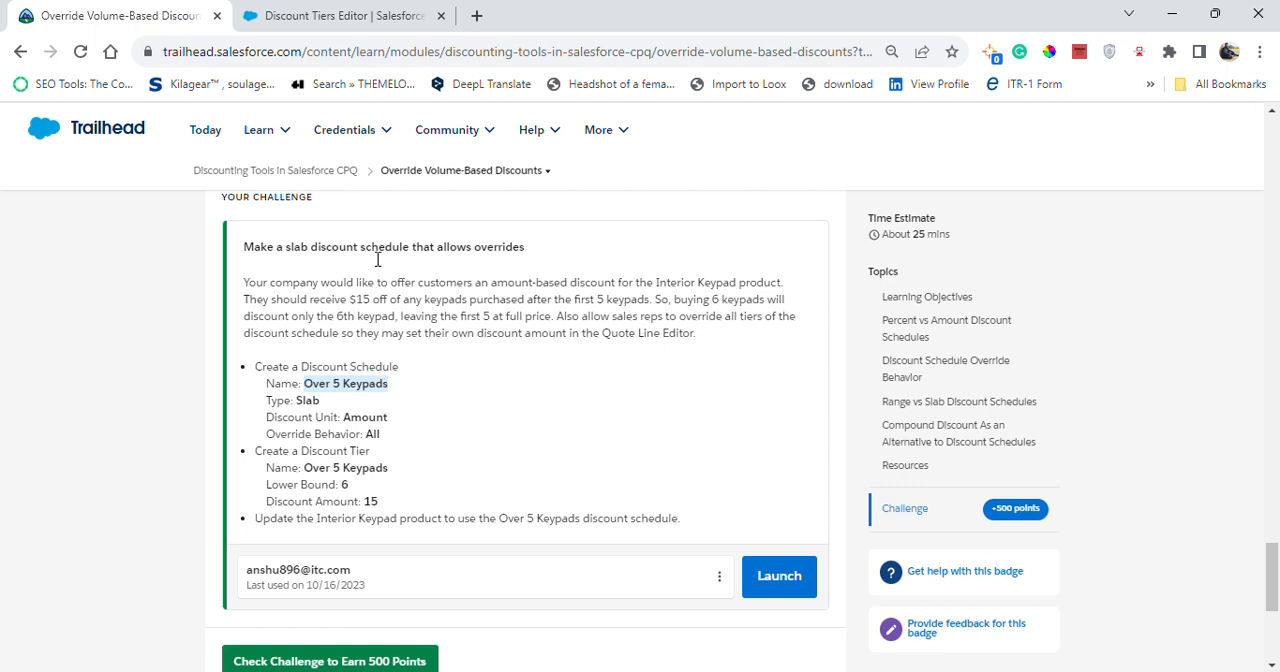
{"action": "left_click", "coordinate": [306, 16]}
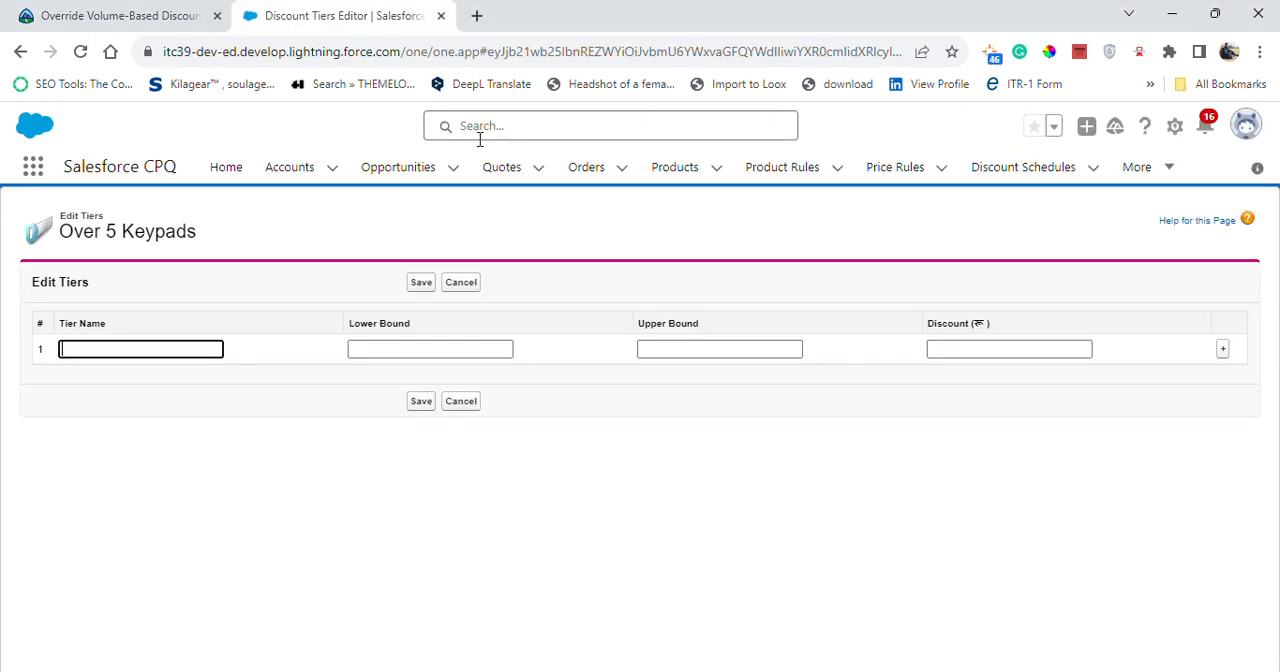
- Copy the discount tier name from the challenge and name the first tier "Over 5 Keypads"
{"action": "left_click", "coordinate": [92, 12]}
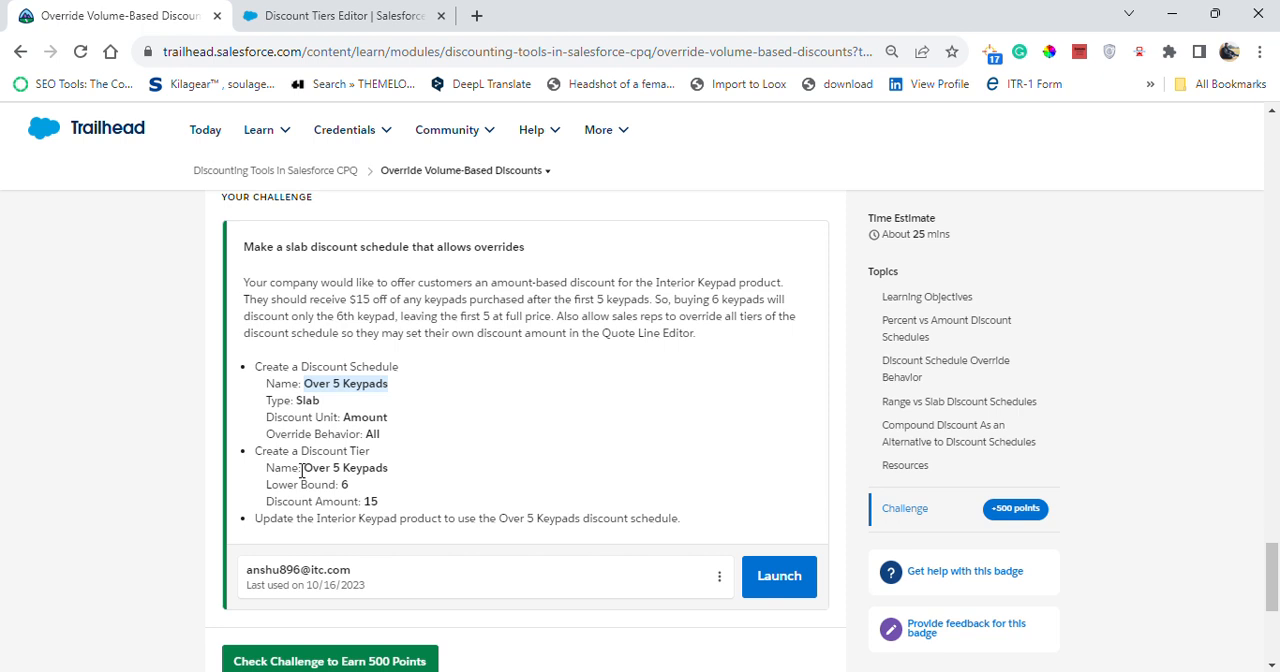
{"action": "left_click_drag", "start_coordinate": [304, 467], "coordinate": [420, 472]}
{"action": "key", "text": "ctrl+c"}
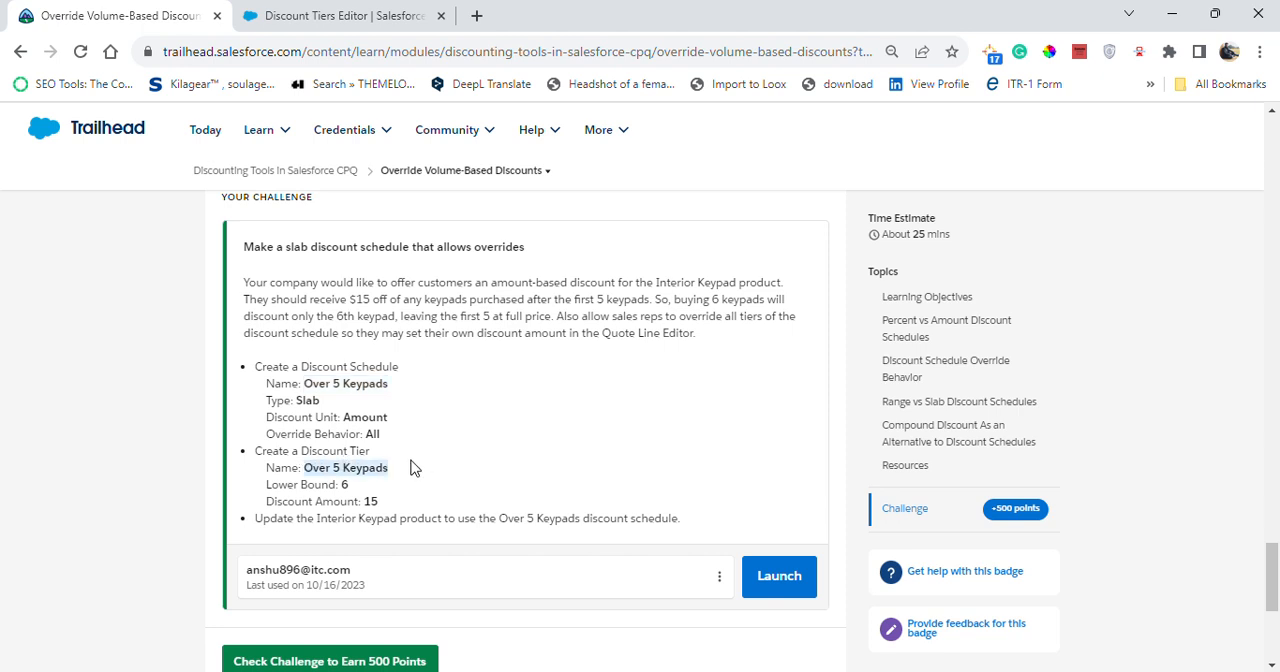
{"action": "left_click", "coordinate": [306, 16]}
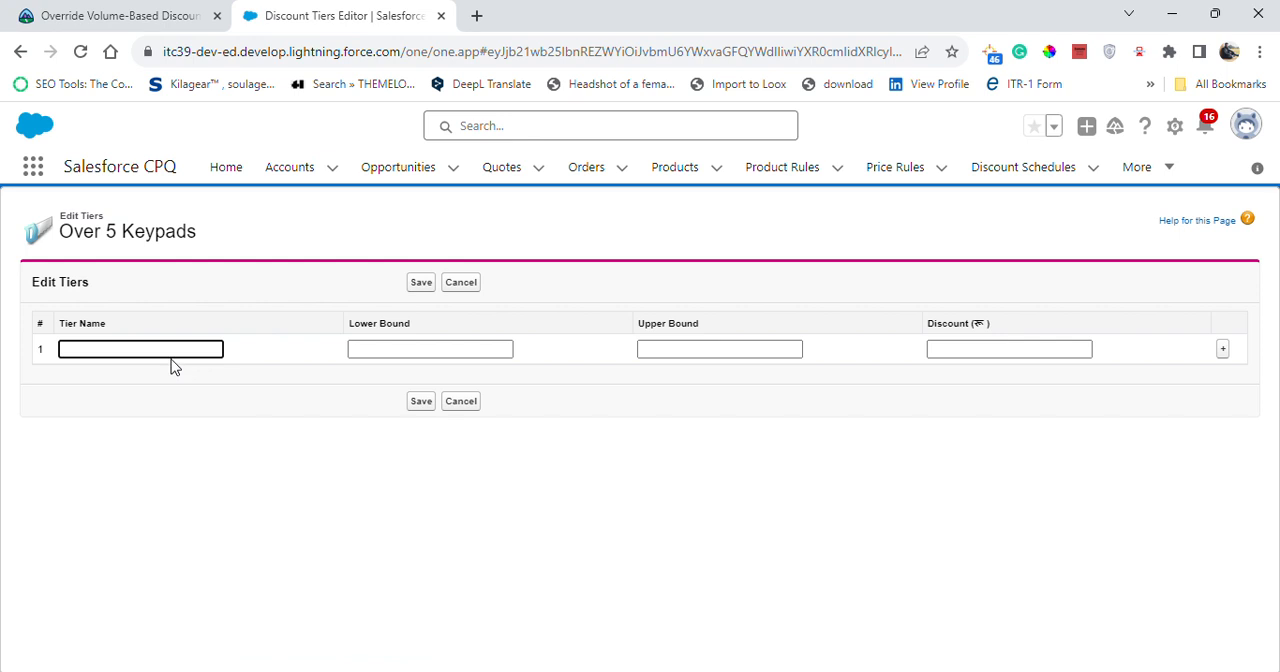
{"action": "key", "text": "ctrl+v"}
- Look up the tier's lower bound in the challenge and set the first tier's lower bound to 6
{"action": "left_click", "coordinate": [114, 15]}
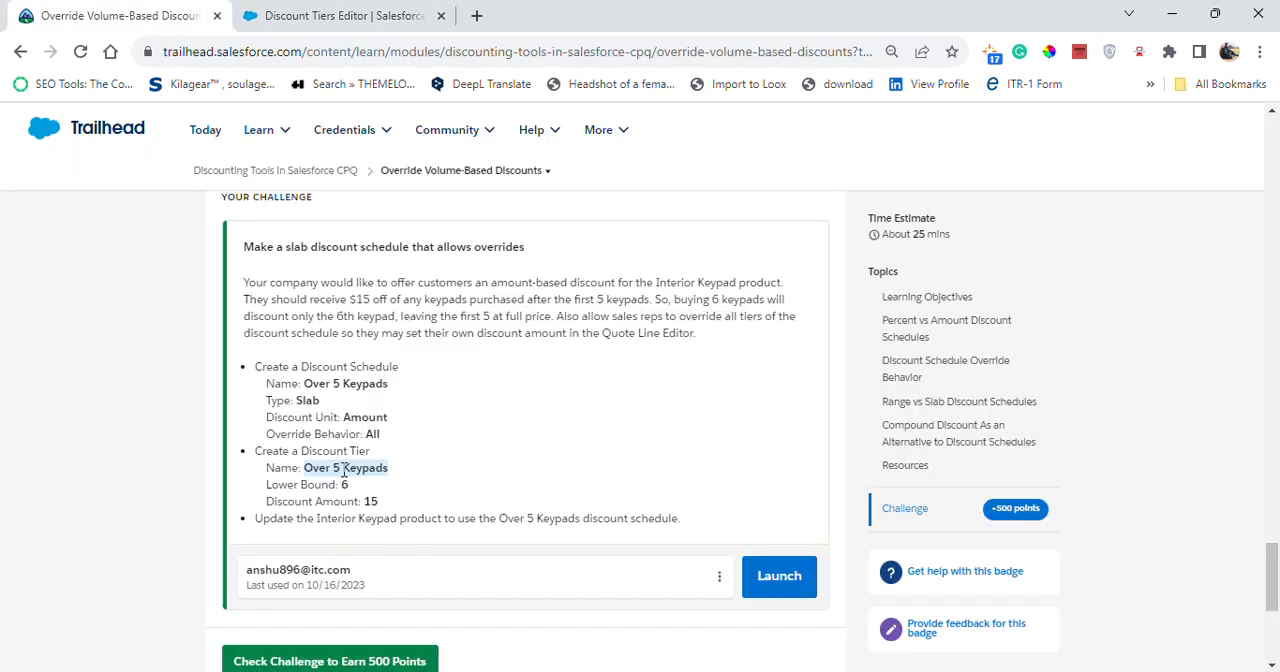
{"action": "left_click_drag", "start_coordinate": [340, 484], "coordinate": [372, 494]}
{"action": "left_click", "coordinate": [344, 484]}
{"action": "left_click", "coordinate": [326, 28]}
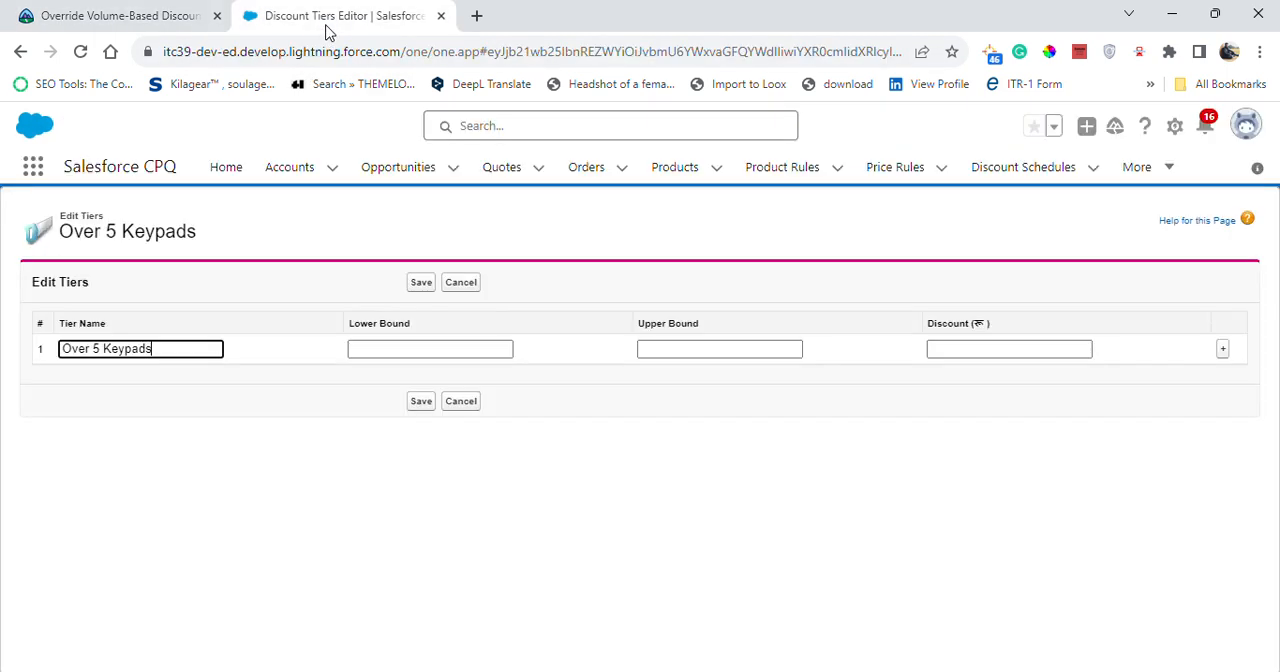
{"action": "left_click", "coordinate": [432, 348]}
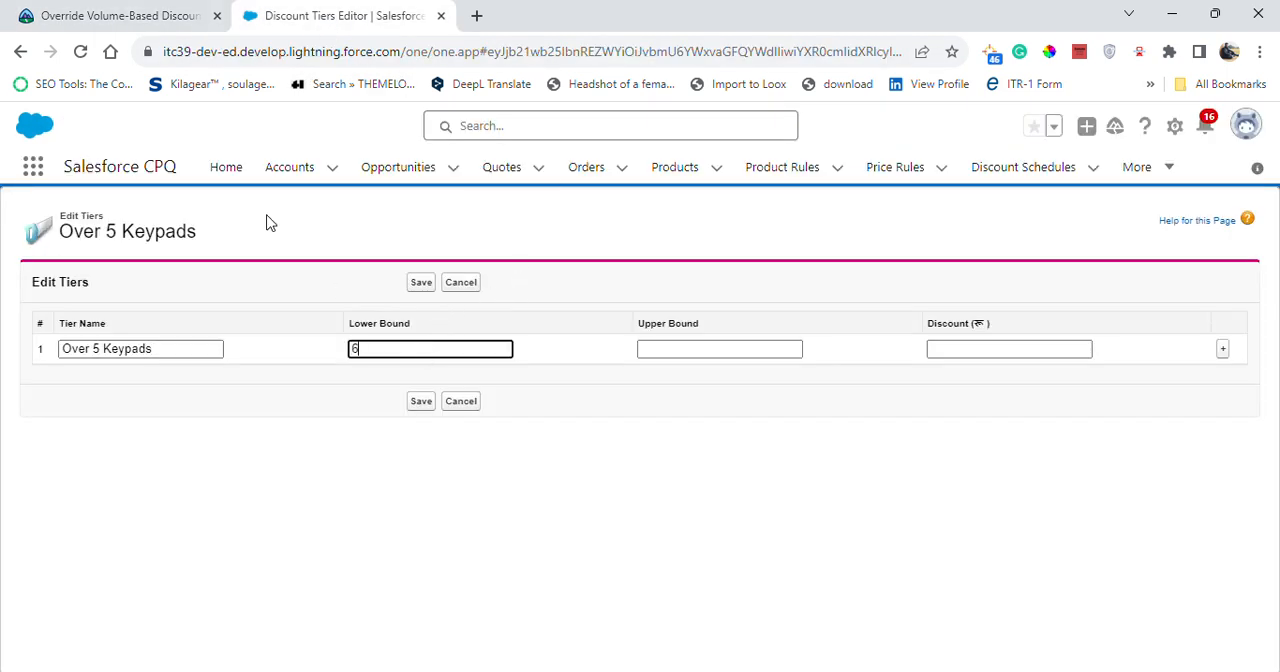
- Look up the tier's discount amount in the Trailhead challenge and set the first tier's discount to 15
{"action": "left_click", "coordinate": [105, 12]}
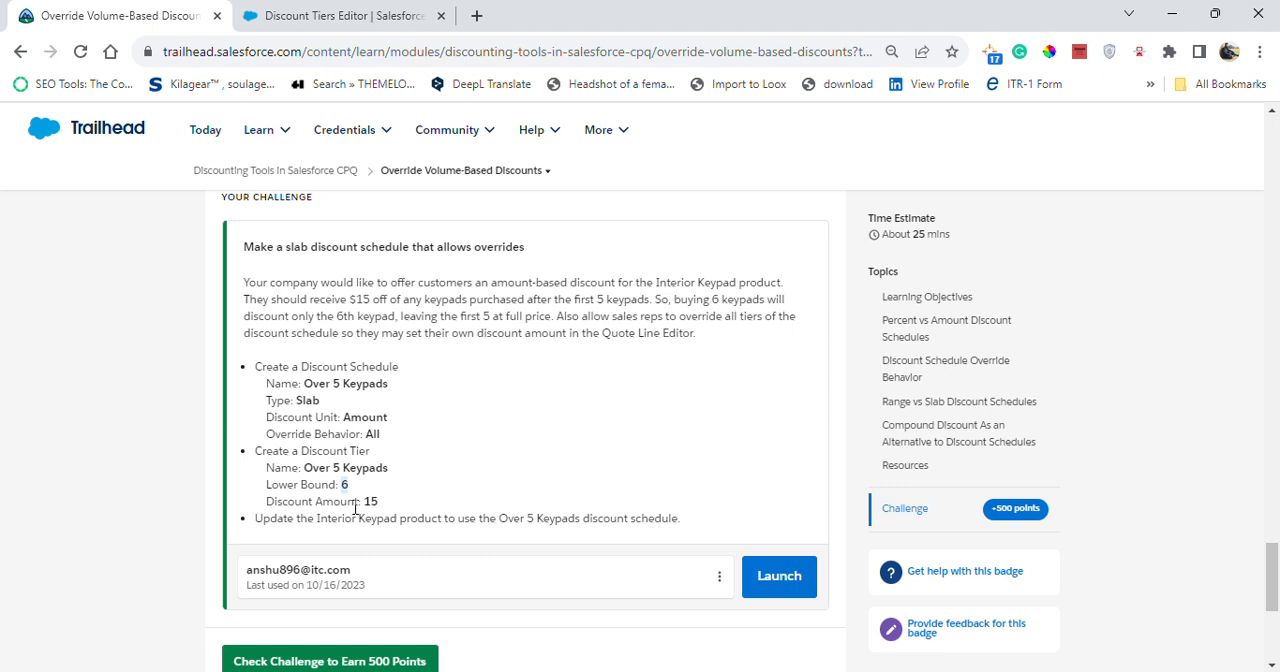
{"action": "double_click", "coordinate": [366, 505]}
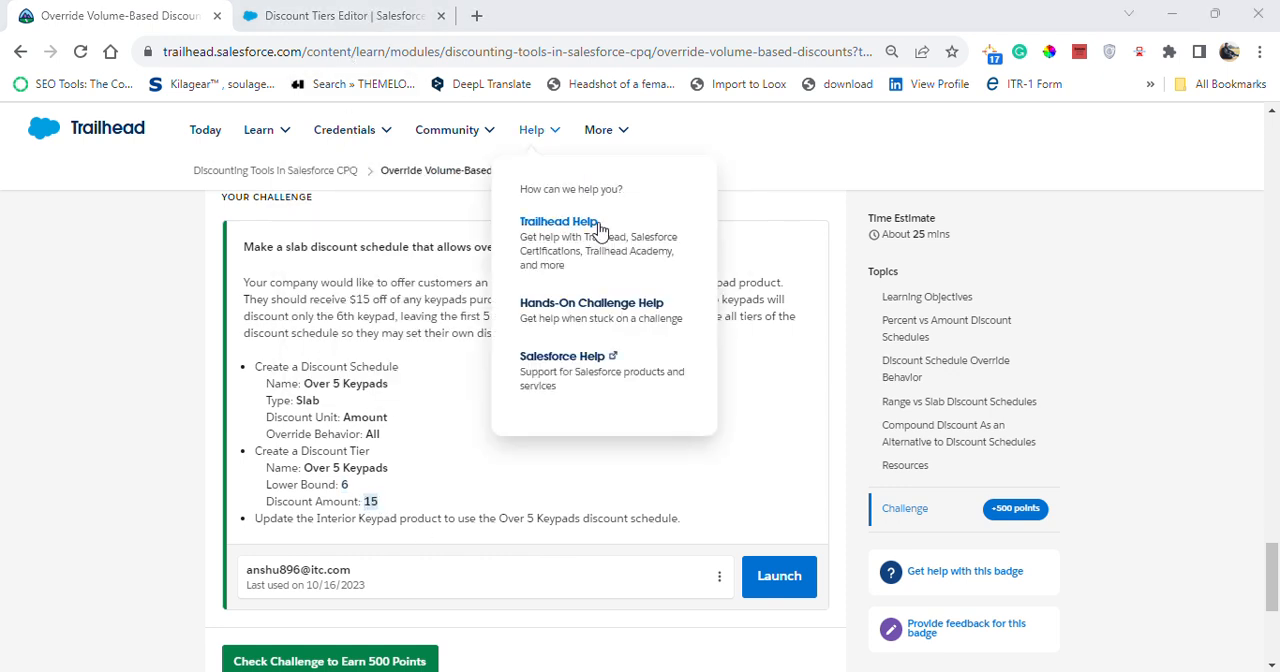
{"action": "left_click", "coordinate": [320, 15]}
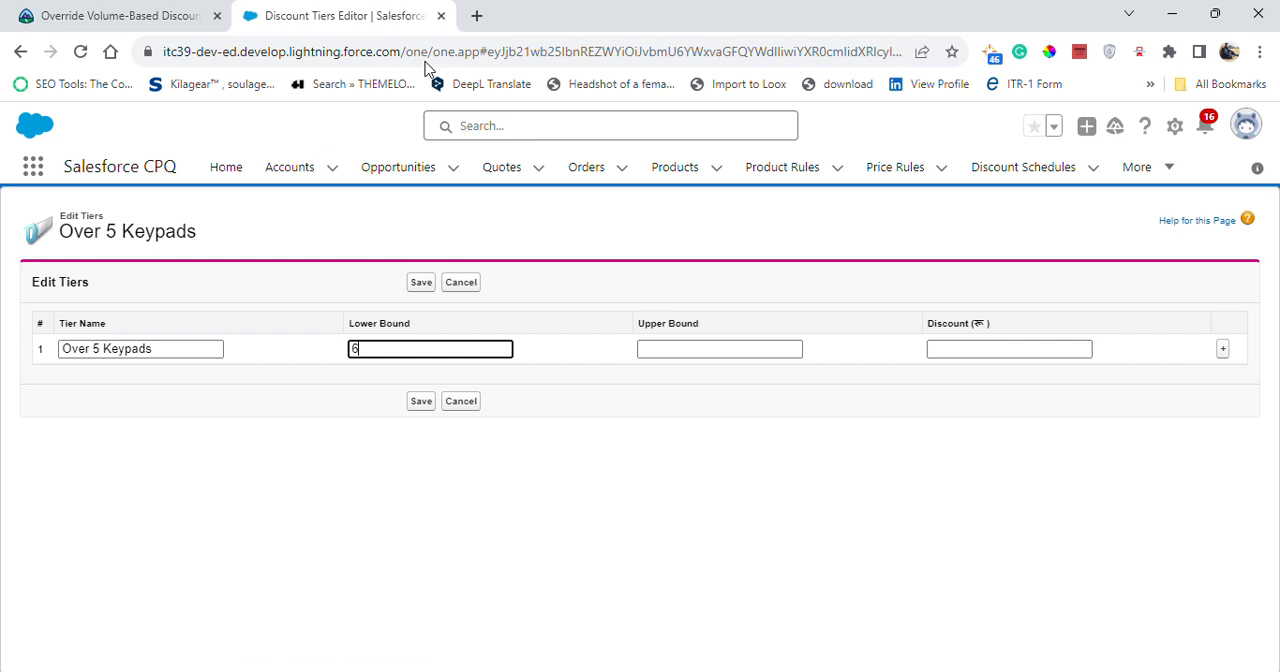
{"action": "left_click", "coordinate": [957, 348]}
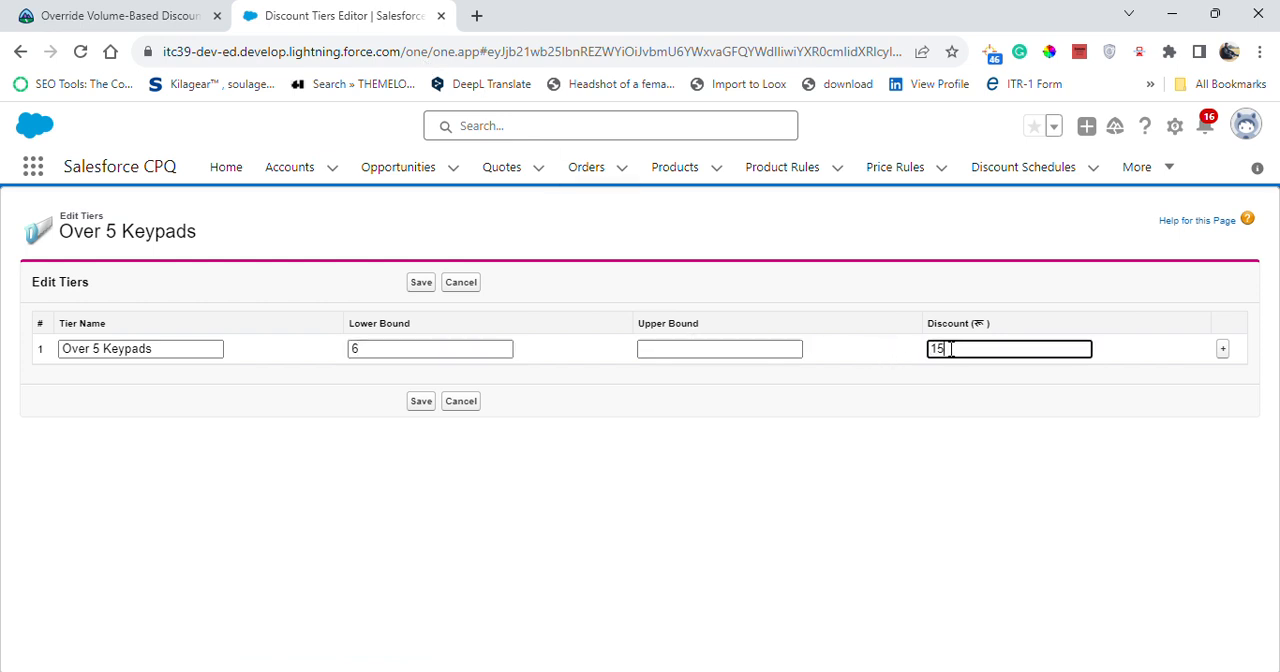
- Compare the tier values with the challenge, save the tier, and review the saved Over 5 Keypads discount schedule
{"action": "left_click", "coordinate": [86, 14]}
{"action": "mouse_move", "coordinate": [275, 128]}
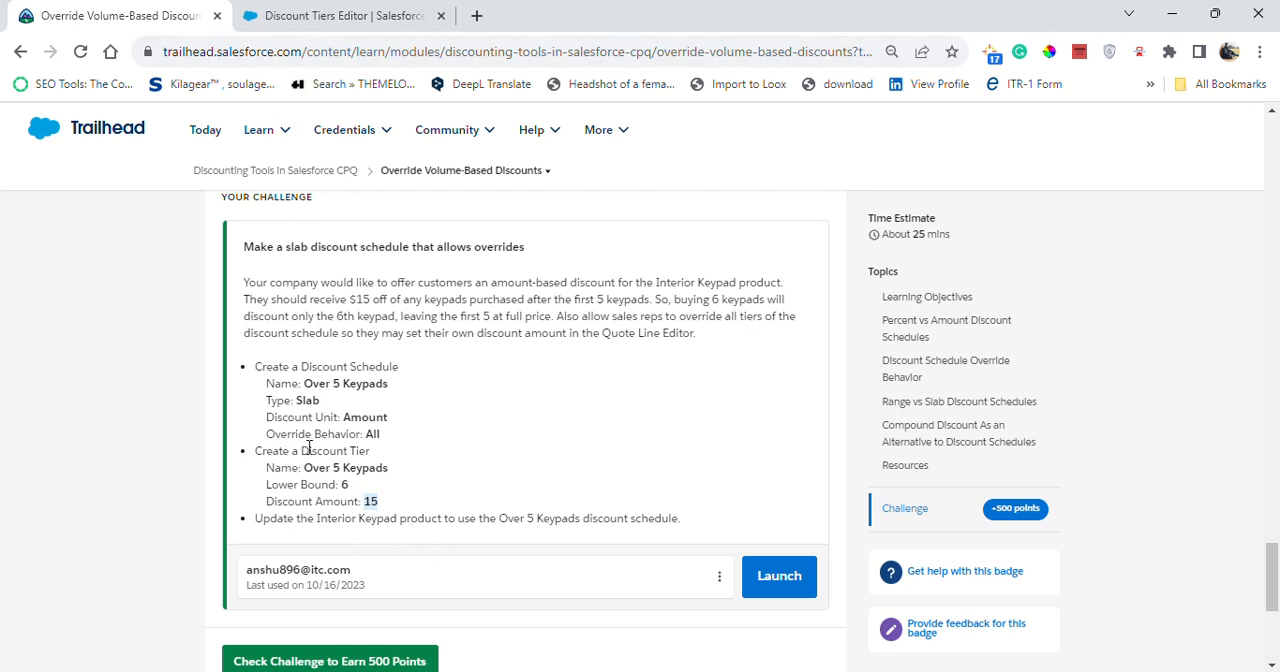
{"action": "left_click", "coordinate": [298, 14]}
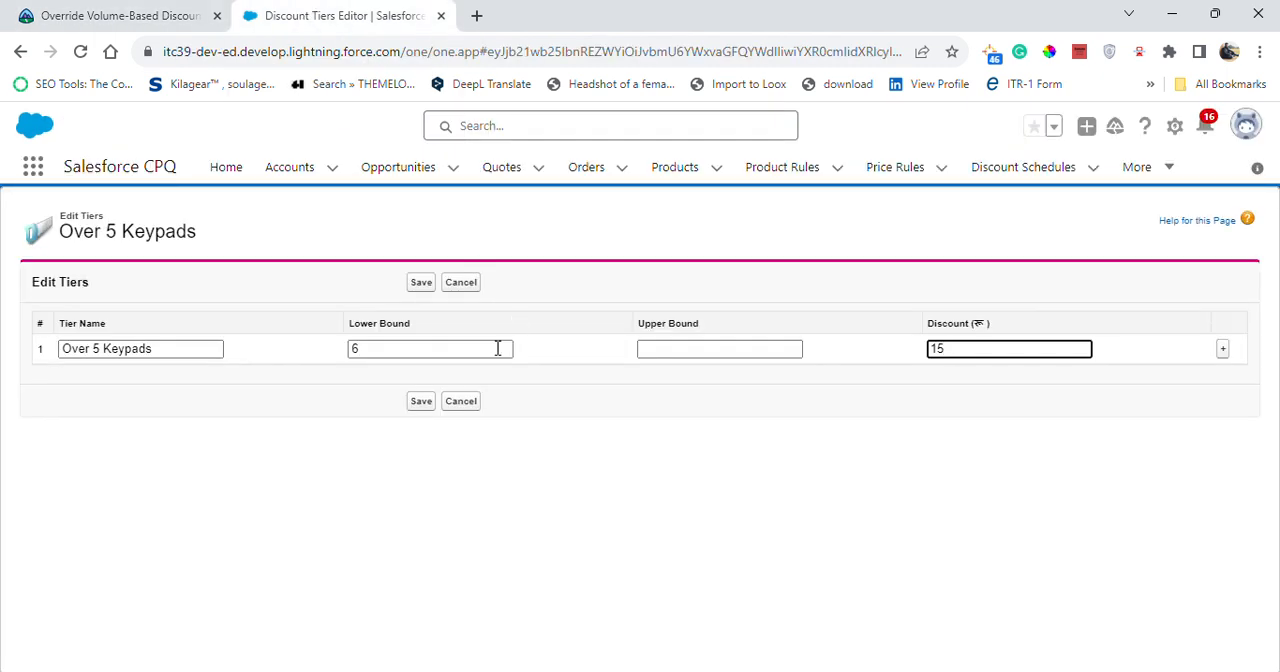
{"action": "left_click", "coordinate": [421, 402]}
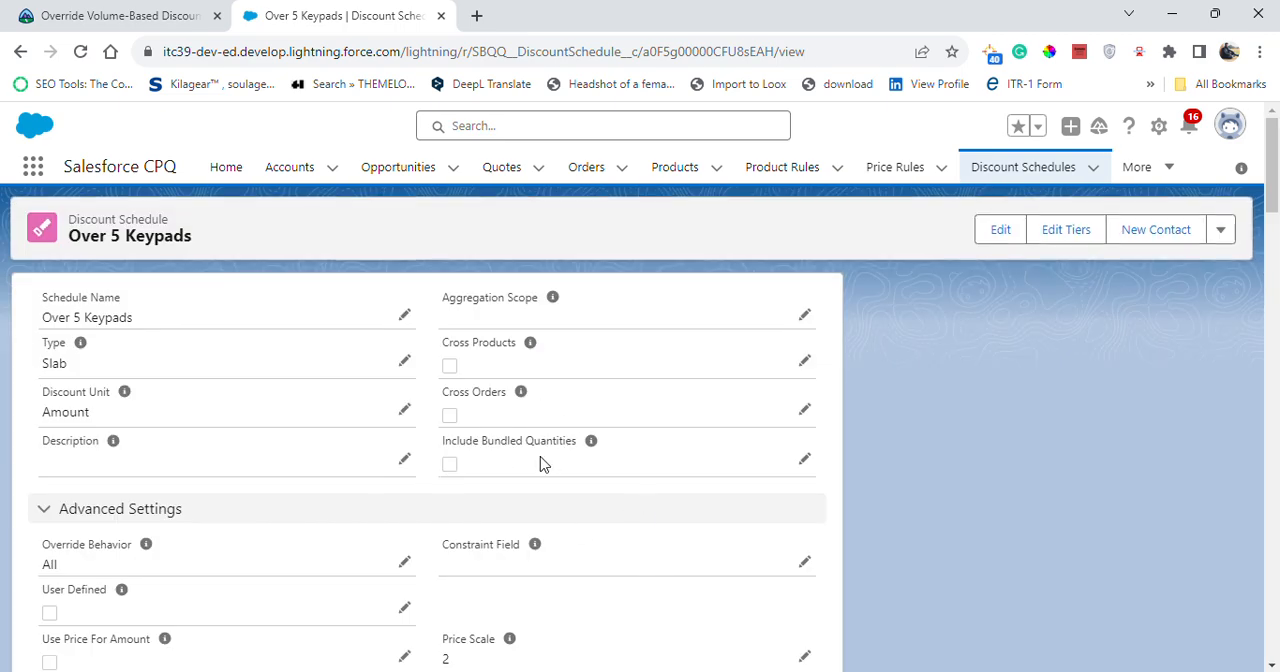
{"action": "scroll", "coordinate": [575, 440], "scroll_direction": "down", "scroll_amount": 7}
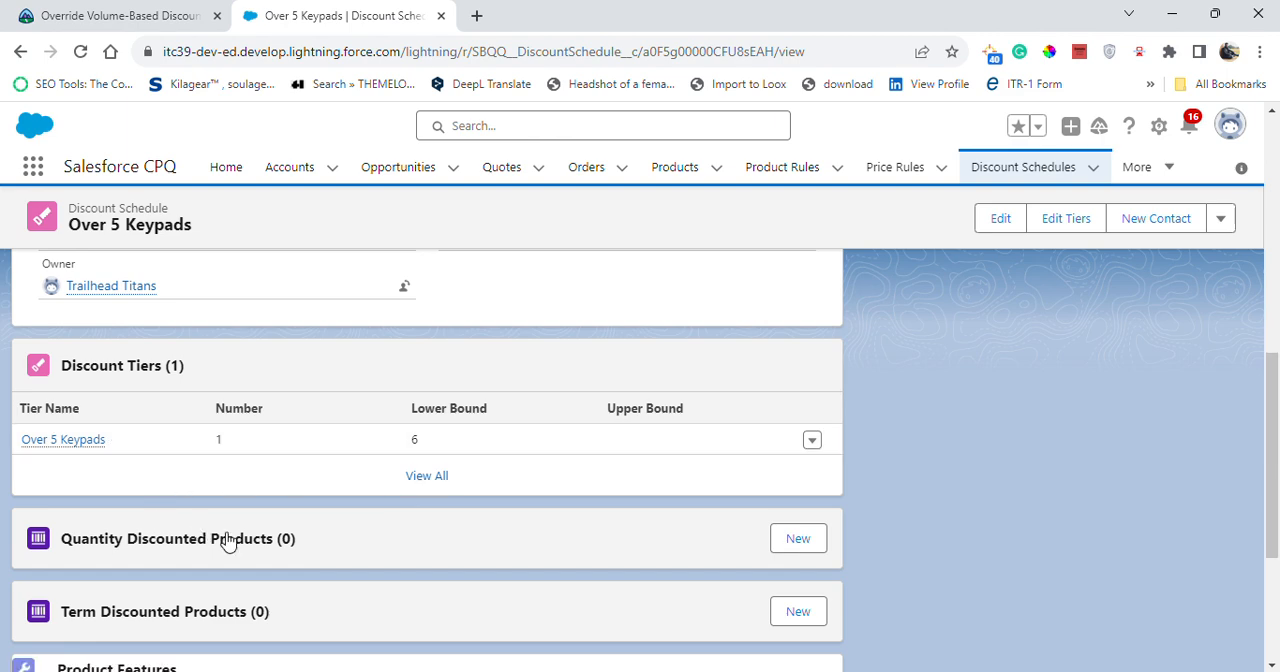
{"action": "scroll", "coordinate": [293, 512], "scroll_direction": "down", "scroll_amount": 1}
{"action": "scroll", "coordinate": [291, 497], "scroll_direction": "down", "scroll_amount": 2}
{"action": "scroll", "coordinate": [291, 497], "scroll_direction": "up", "scroll_amount": 10}
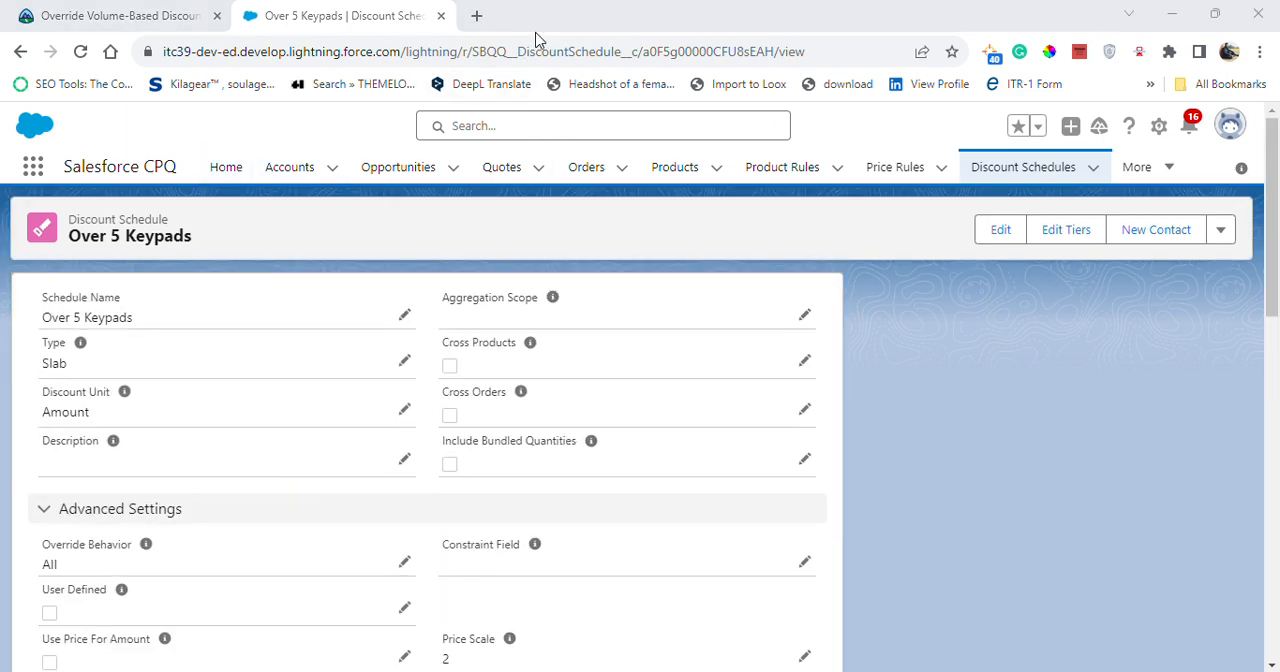
- Open the products list in the All Products view and look through it for the keypad product
{"action": "left_click", "coordinate": [676, 172]}
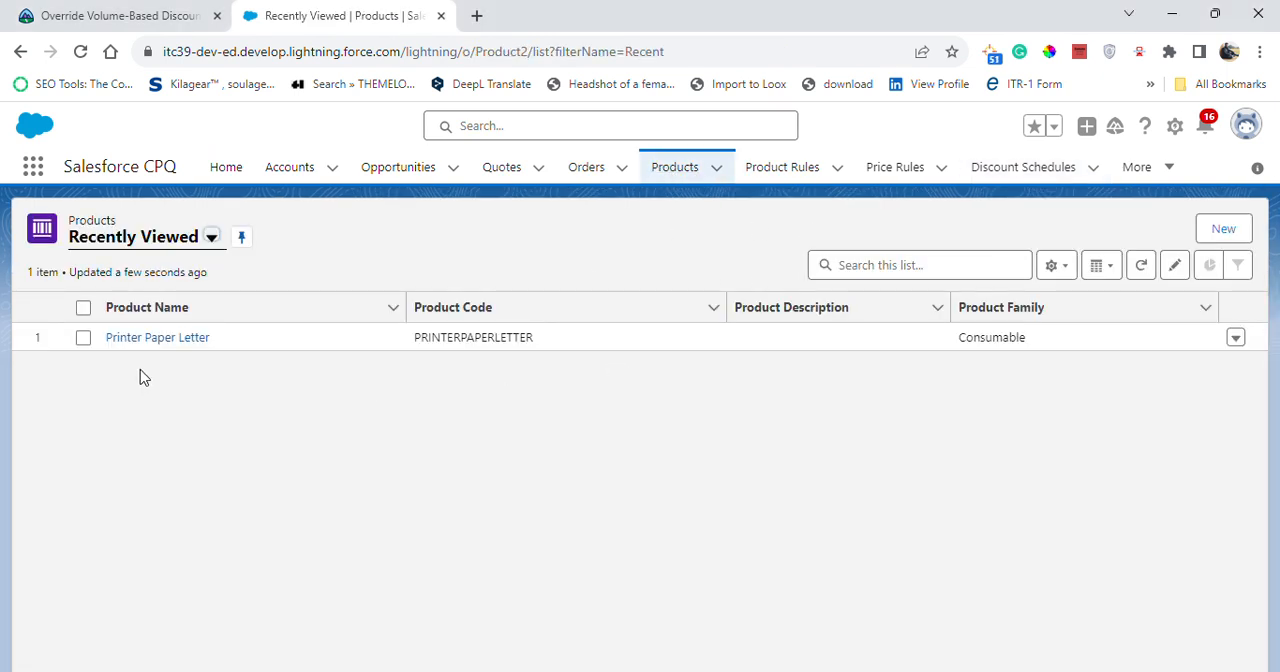
{"action": "left_click", "coordinate": [158, 243]}
{"action": "left_click", "coordinate": [140, 305]}
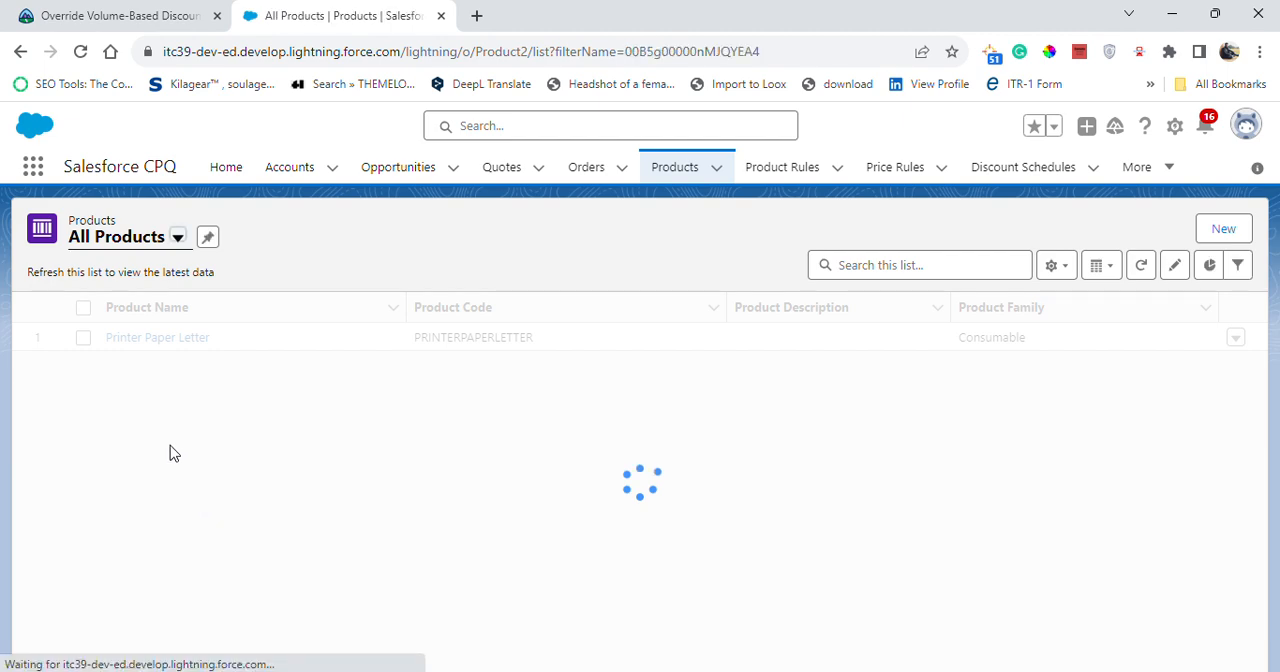
{"action": "scroll", "coordinate": [178, 433], "scroll_direction": "down", "scroll_amount": 8}
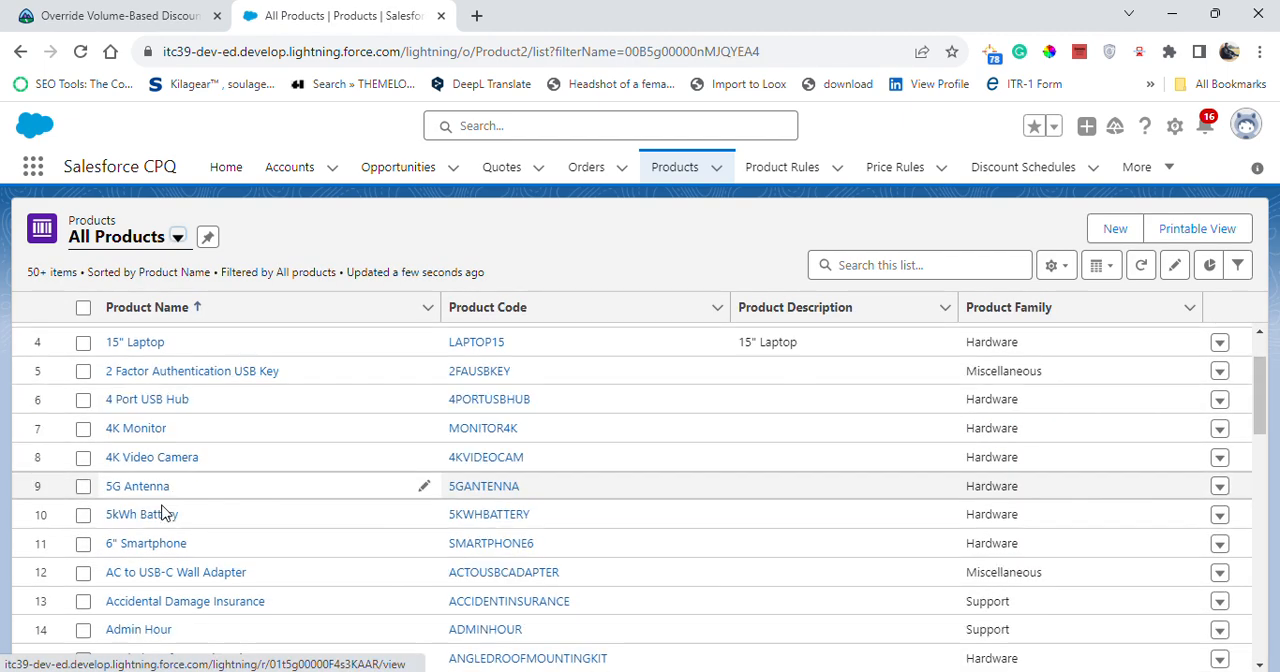
{"action": "scroll", "coordinate": [140, 563], "scroll_direction": "down", "scroll_amount": 2}
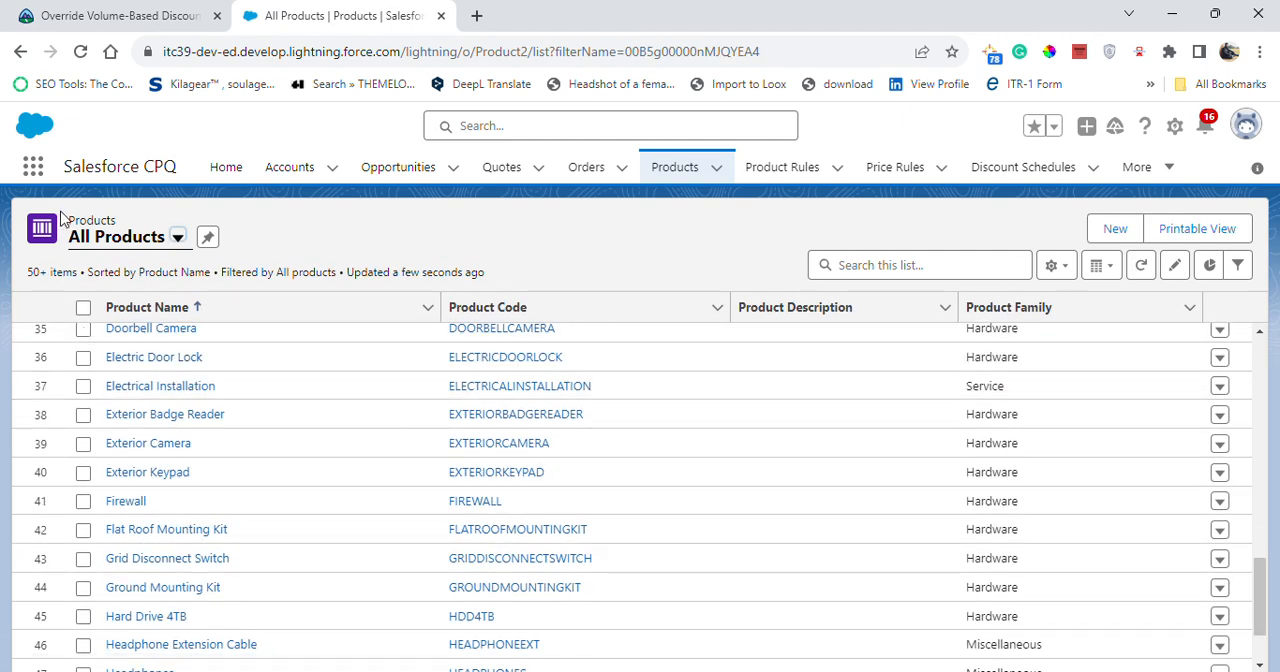
- Copy the product name from the challenge, search the product list for "Interior Keypad", and open that product
{"action": "left_click", "coordinate": [140, 12]}
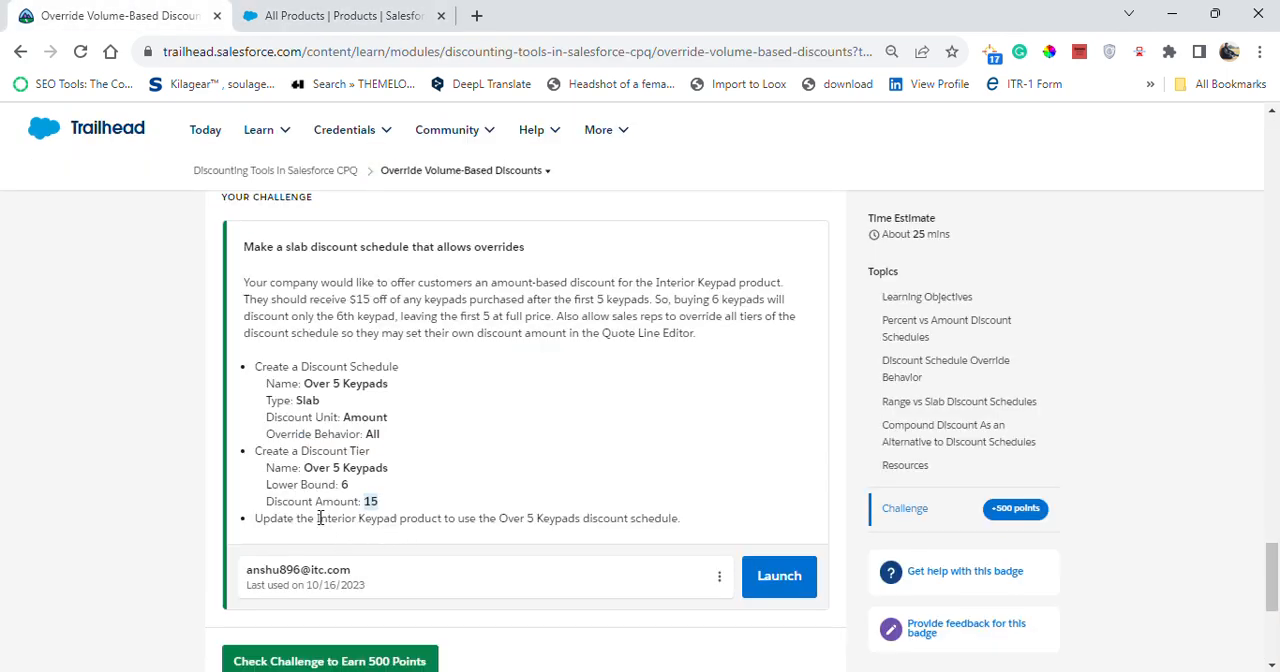
{"action": "left_click_drag", "start_coordinate": [318, 518], "coordinate": [401, 517]}
{"action": "key", "text": "ctrl+c"}
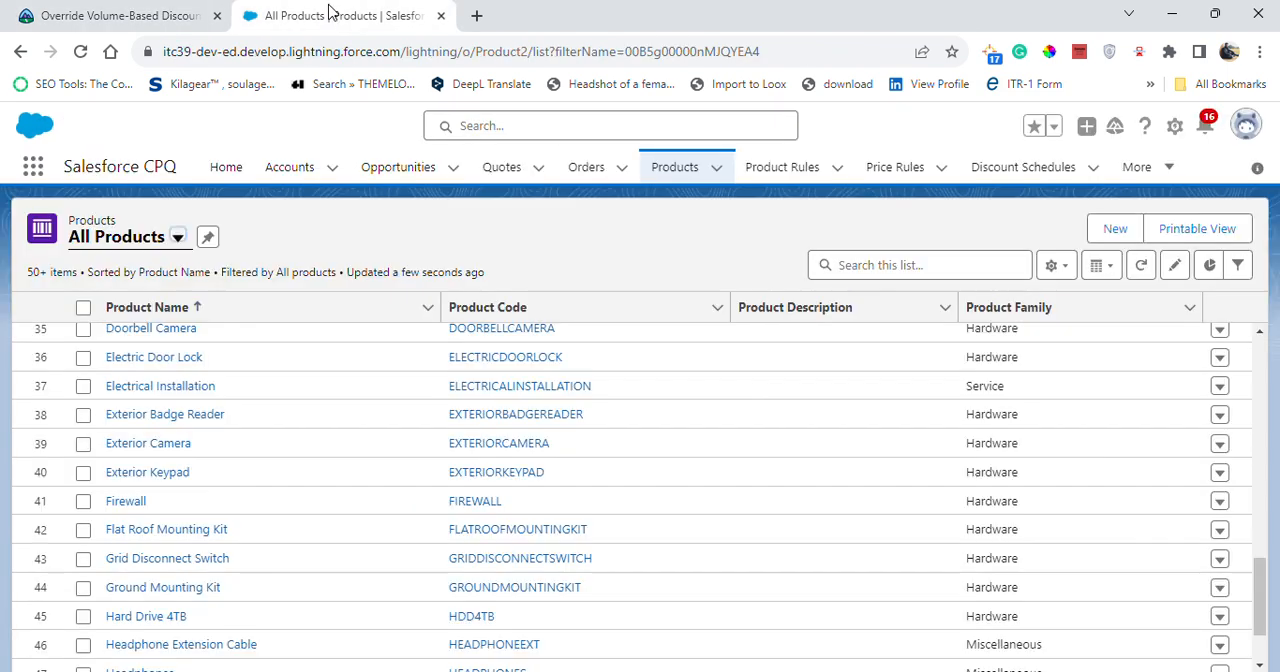
{"action": "left_click", "coordinate": [337, 14]}
{"action": "left_click", "coordinate": [869, 260]}
{"action": "key", "text": "ctrl+v"}
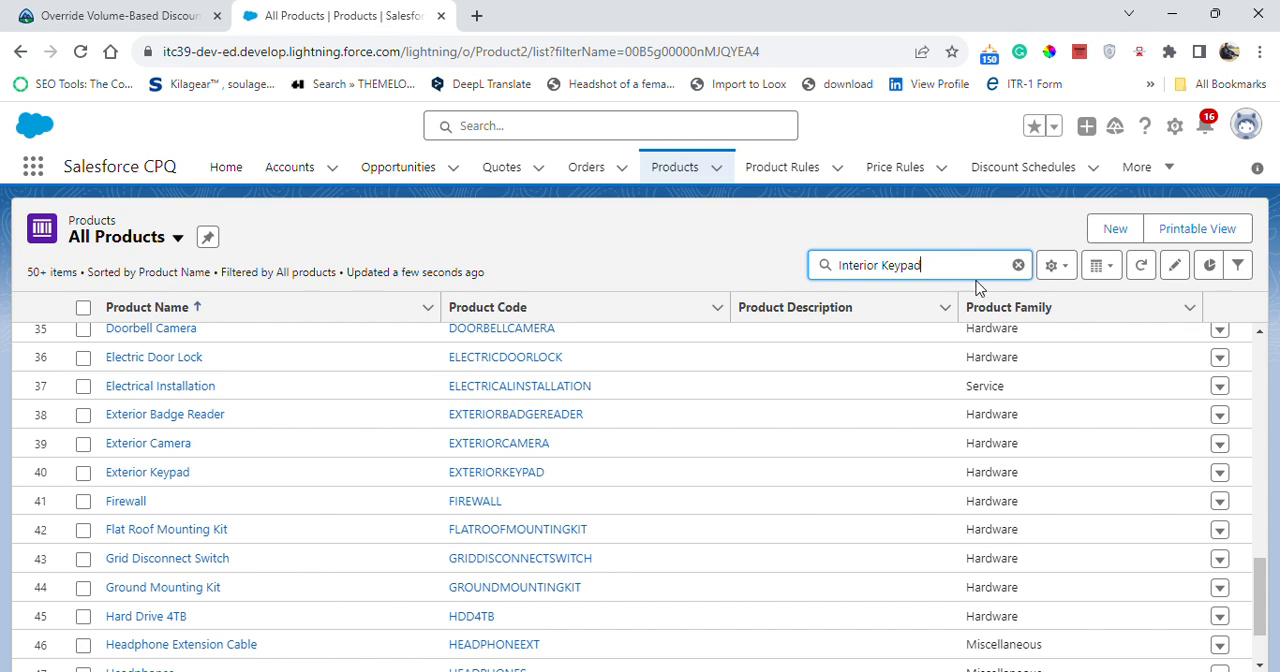
{"action": "key", "text": "Return"}
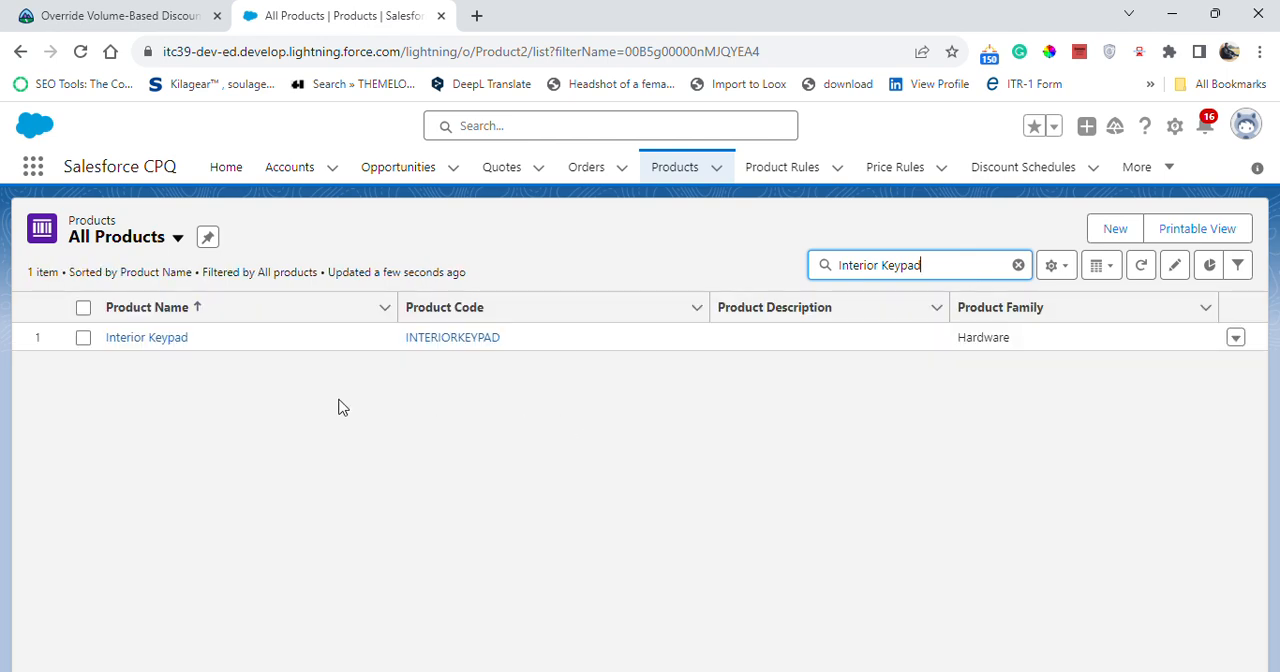
{"action": "left_click", "coordinate": [171, 346]}
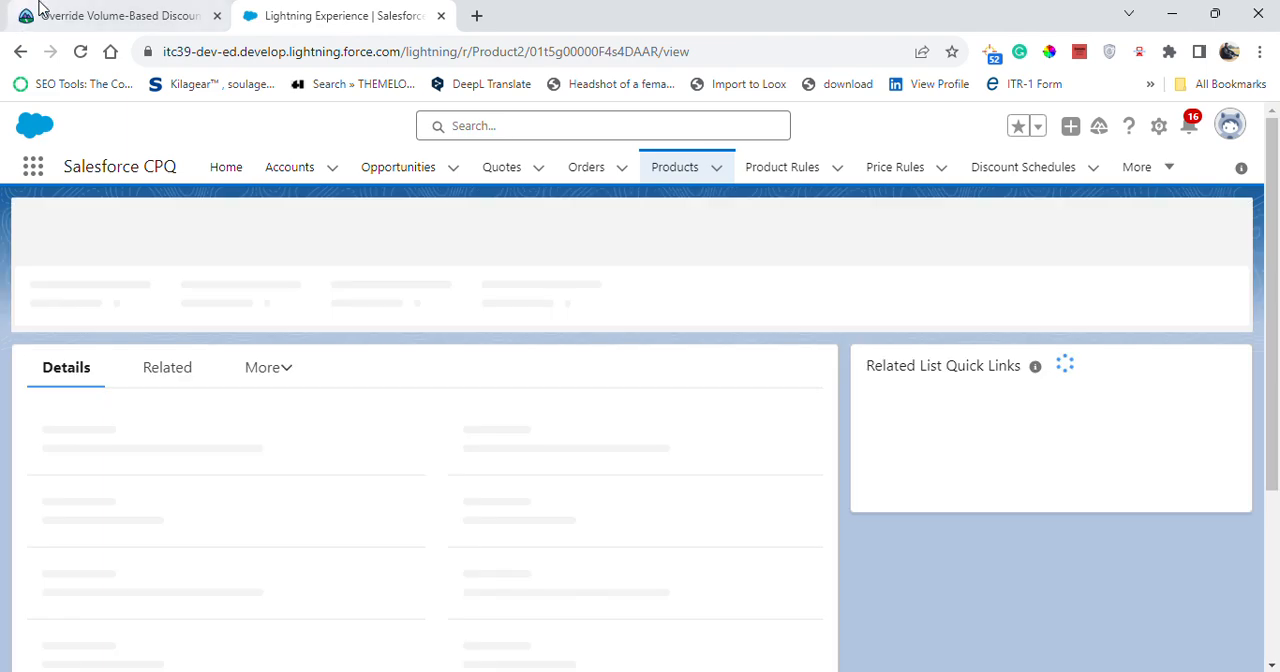
- Recheck the challenge's product requirement and set the Interior Keypad product's Discount Schedule to Over 5 Keypads
{"action": "left_click", "coordinate": [60, 10]}
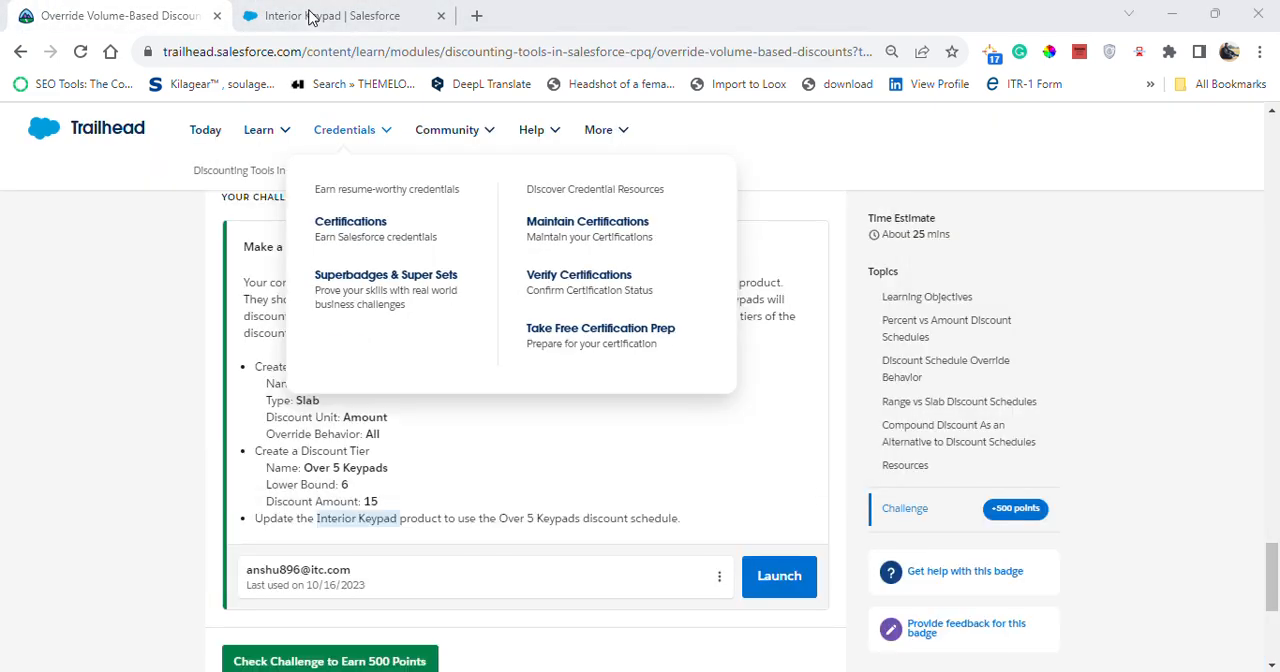
{"action": "left_click", "coordinate": [312, 17]}
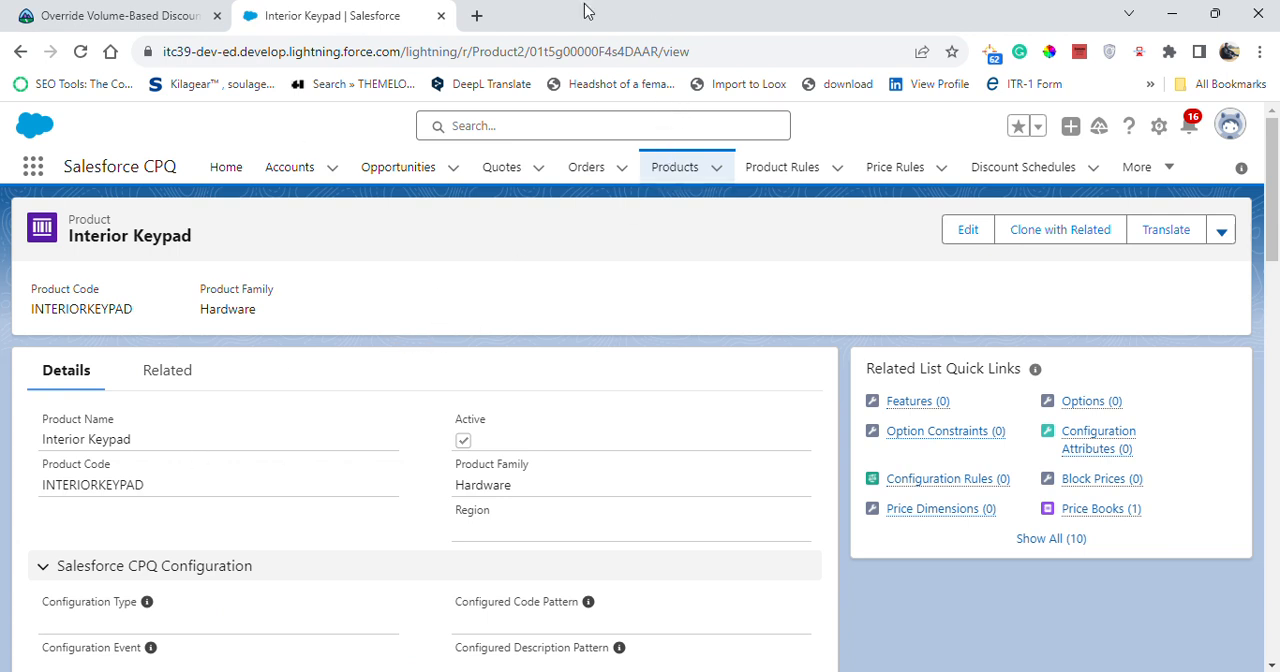
{"action": "left_click", "coordinate": [968, 229]}
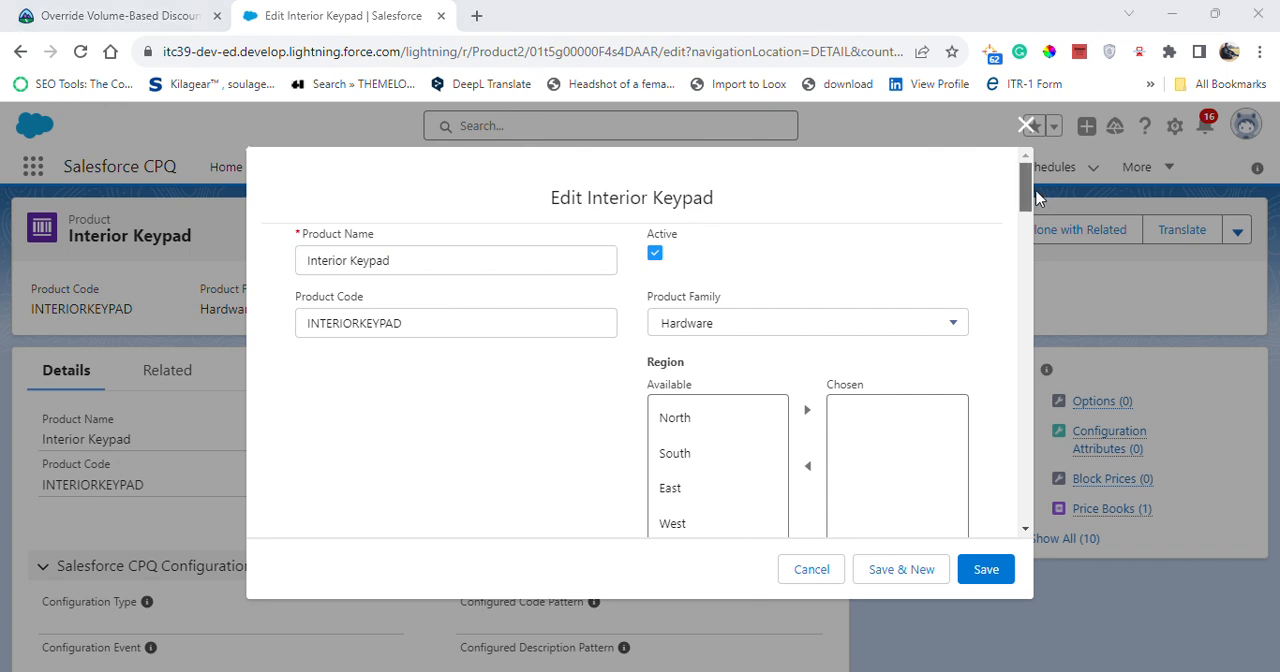
{"action": "left_click_drag", "start_coordinate": [1024, 195], "coordinate": [1021, 404]}
{"action": "left_click", "coordinate": [378, 375]}
{"action": "left_click", "coordinate": [391, 429]}
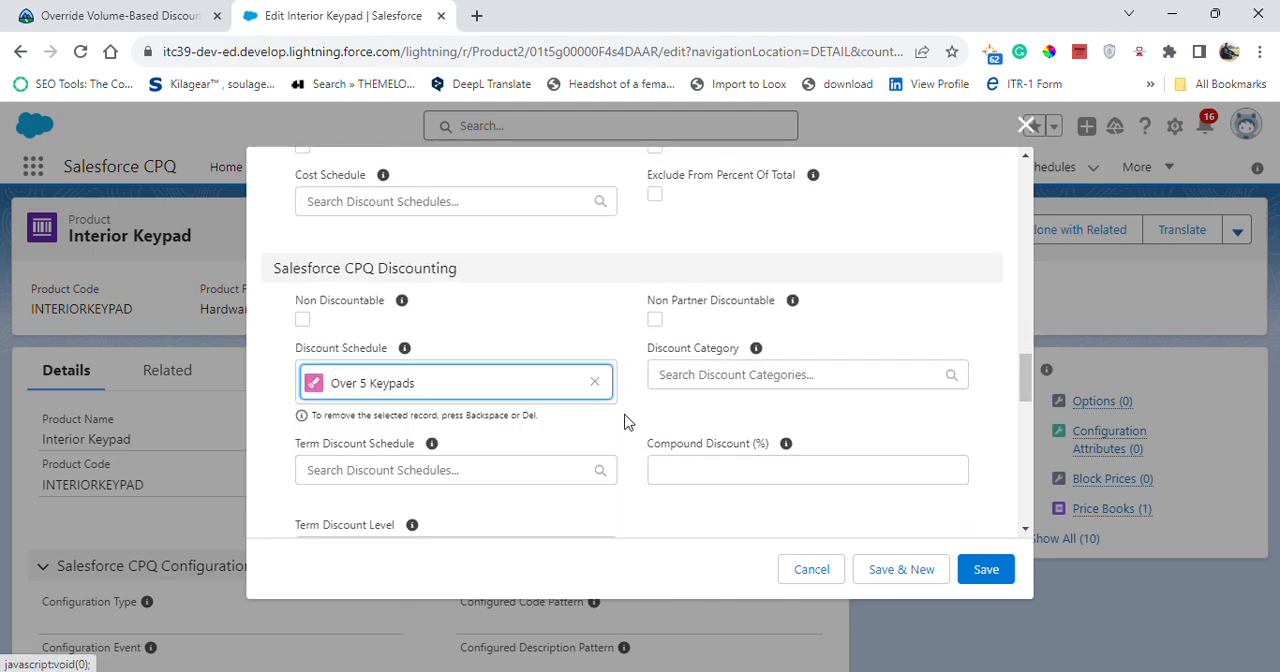
- Check the discount schedule assignment against the challenge and save the Interior Keypad product
{"action": "left_click", "coordinate": [137, 8]}
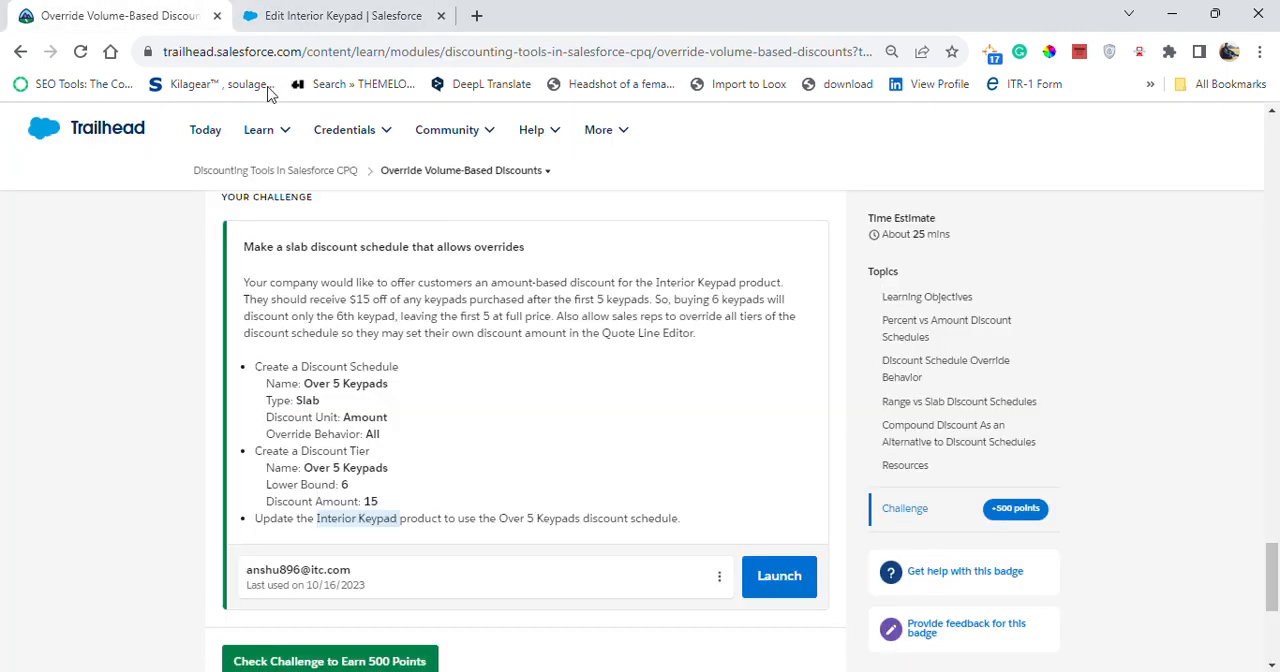
{"action": "left_click", "coordinate": [335, 12]}
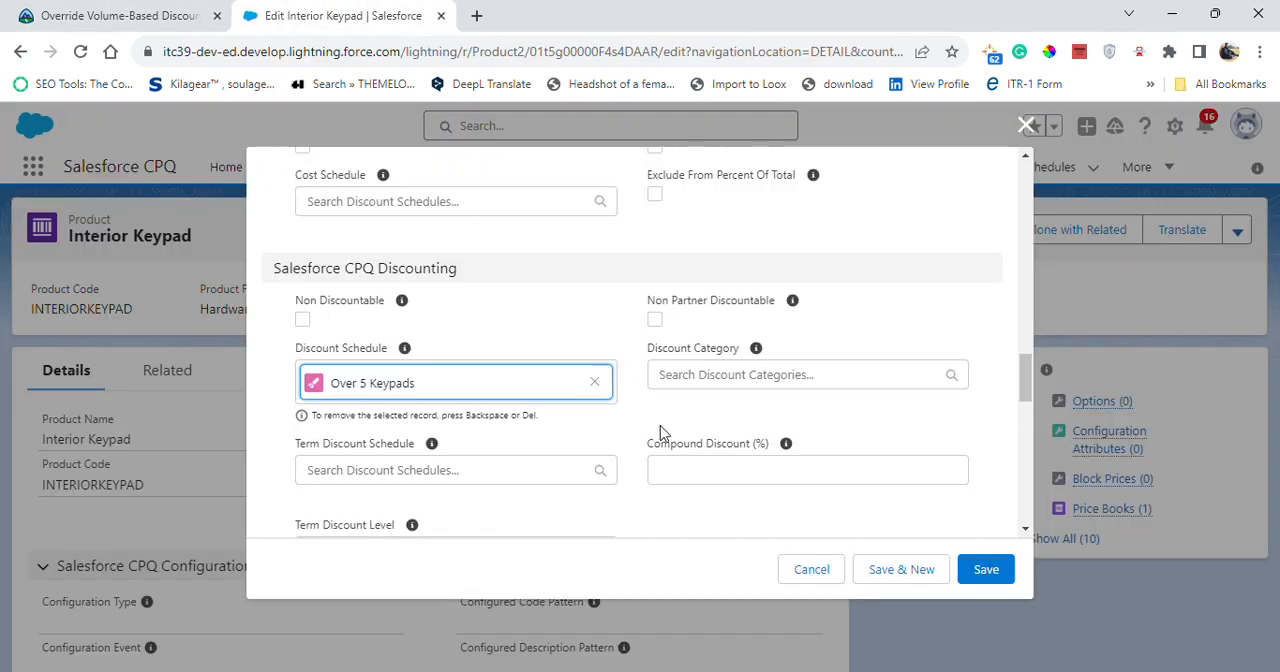
{"action": "left_click", "coordinate": [978, 572]}
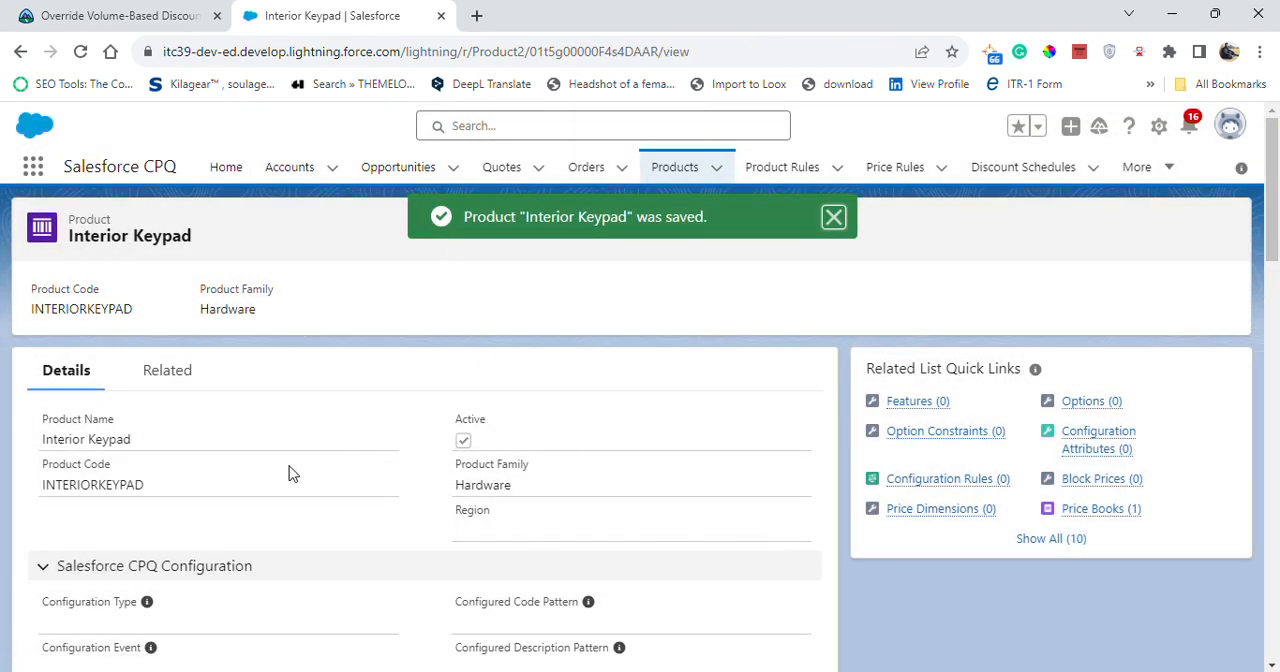
- Return to the Trailhead challenge page and submit the challenge for checking to earn 500 points
{"action": "left_click", "coordinate": [132, 13]}
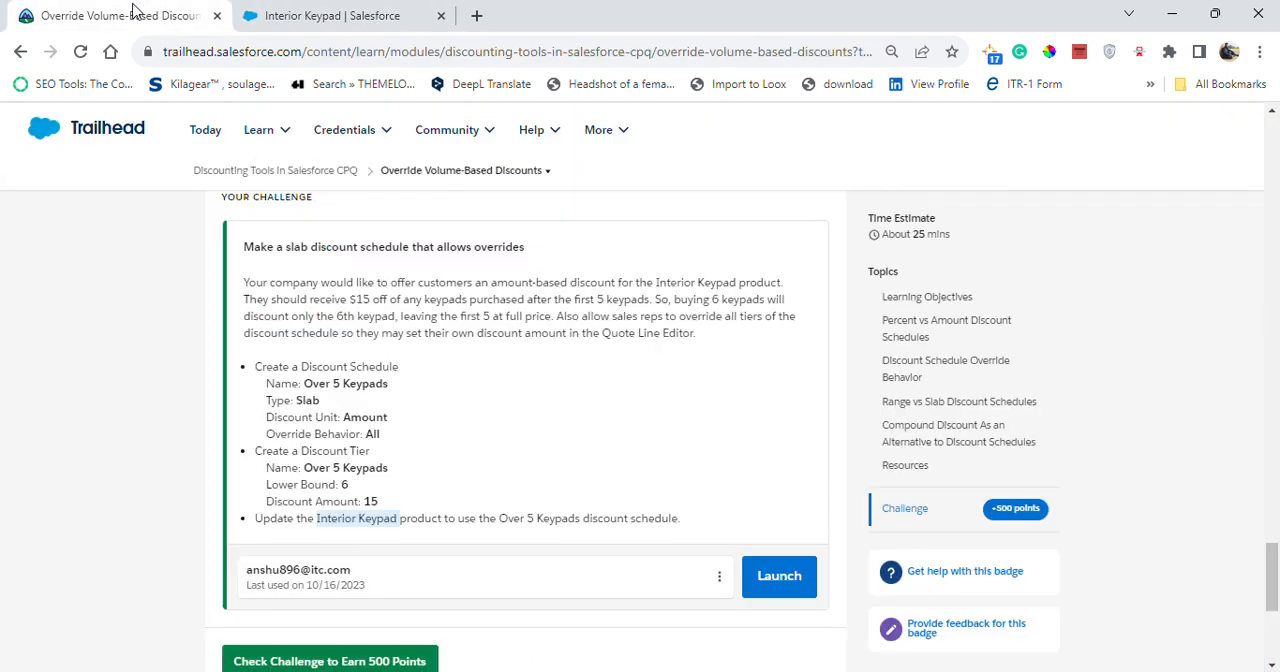
{"action": "scroll", "coordinate": [476, 524], "scroll_direction": "down", "scroll_amount": 1}
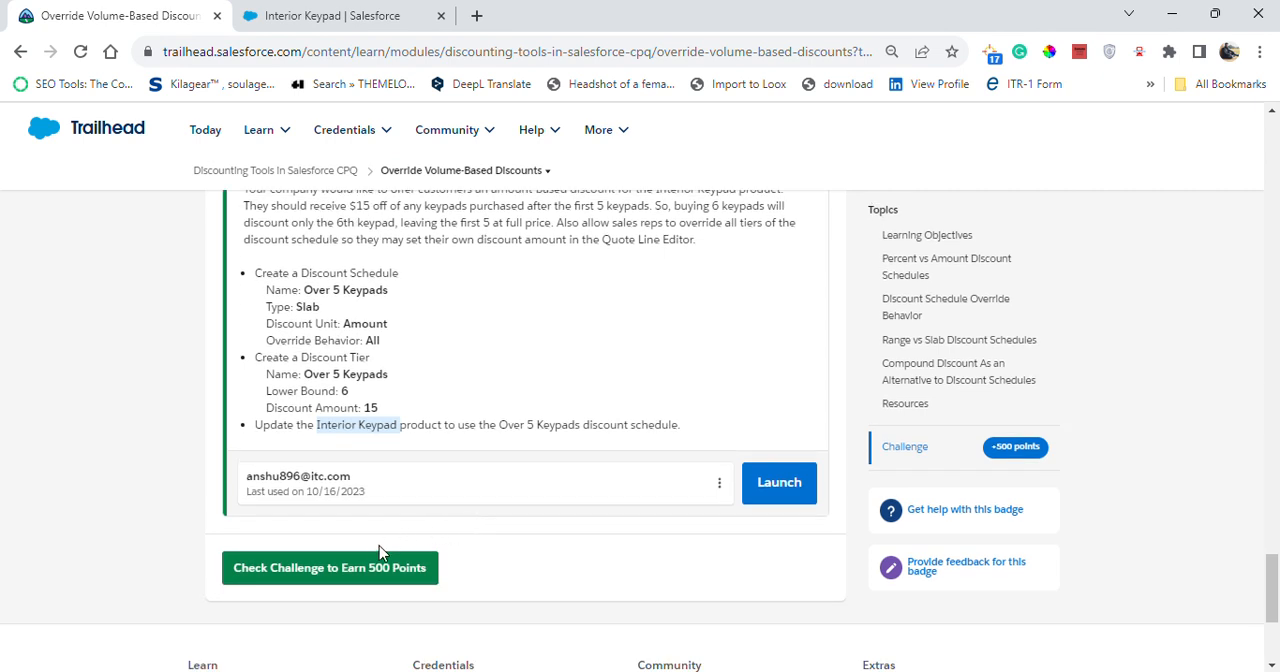
{"action": "left_click", "coordinate": [374, 566]}
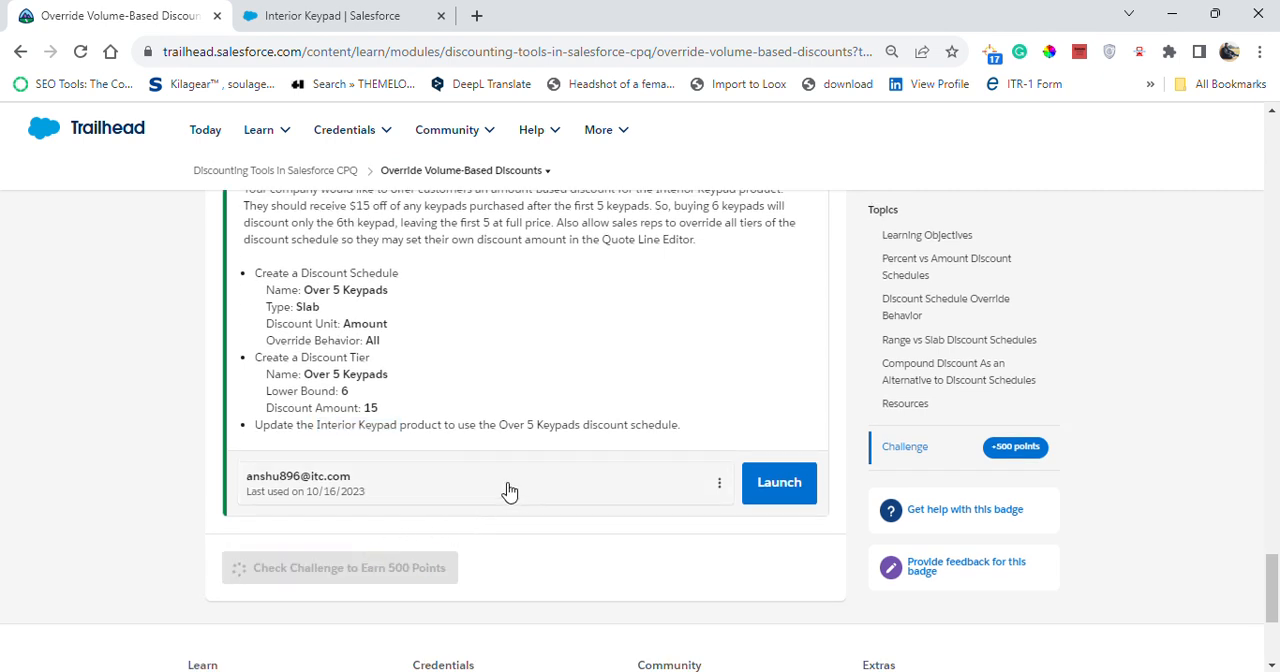